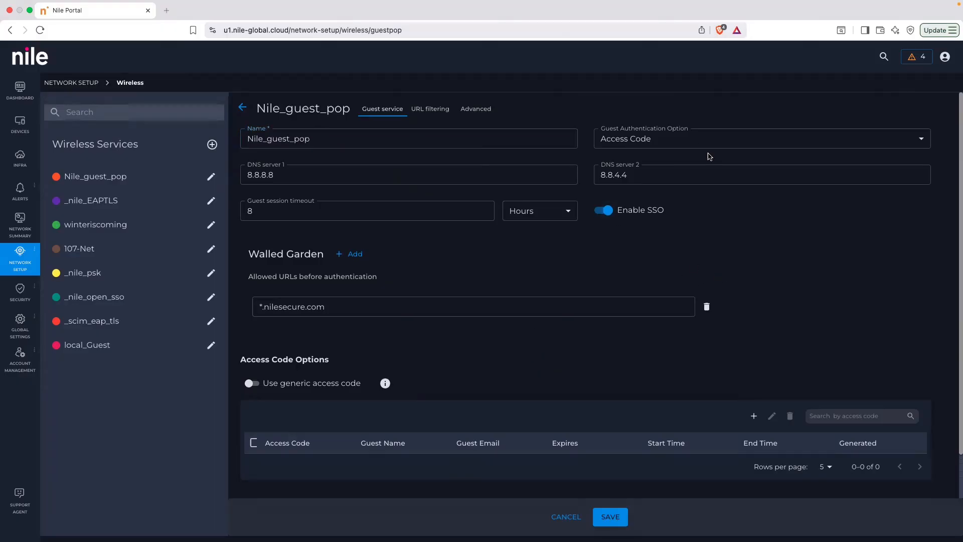
Set the guest authentication option of Nile_guest_pop to Click through and expand its Terms and Conditions.
click(700, 142)
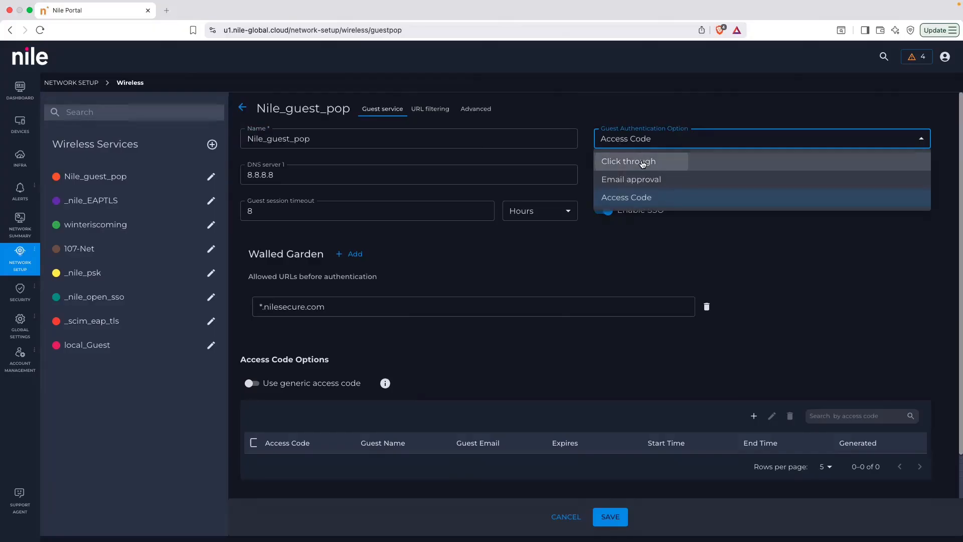
click(643, 162)
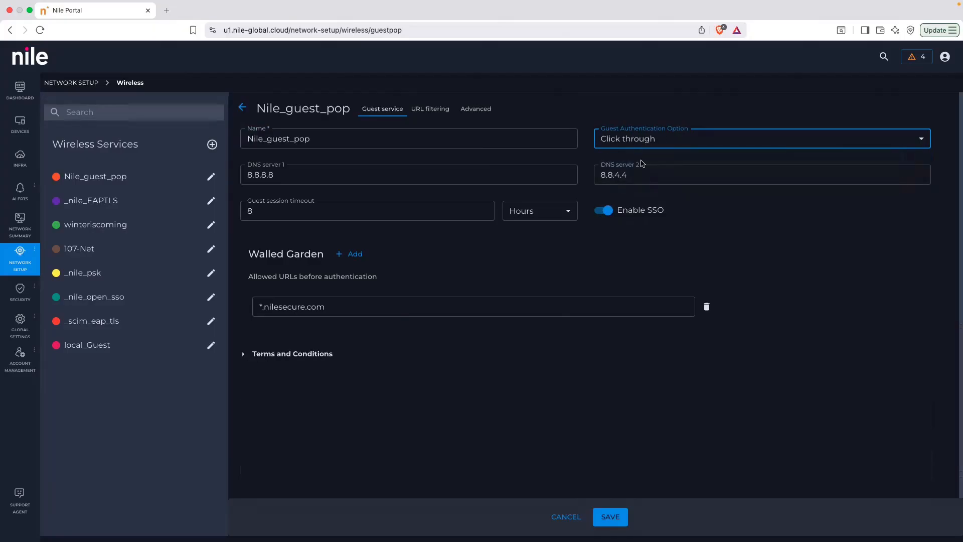
click(317, 356)
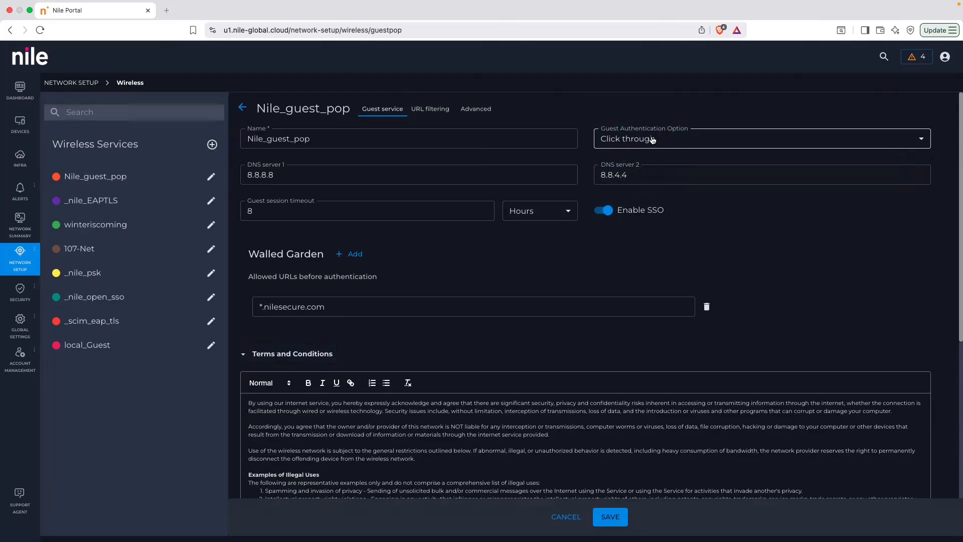
Try a guest session timeout of 24 hours, and set it back to 8 hours.
click(322, 214)
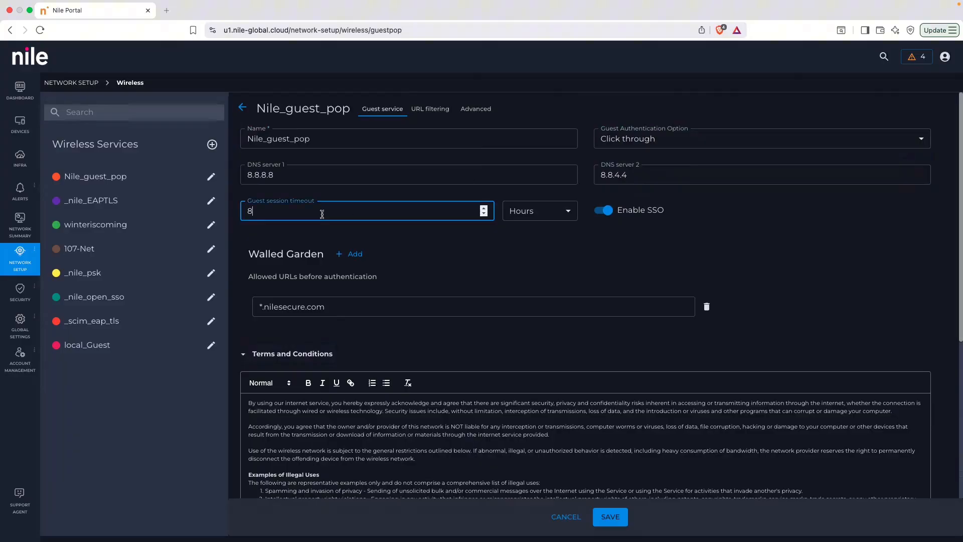
key(BackSpace)
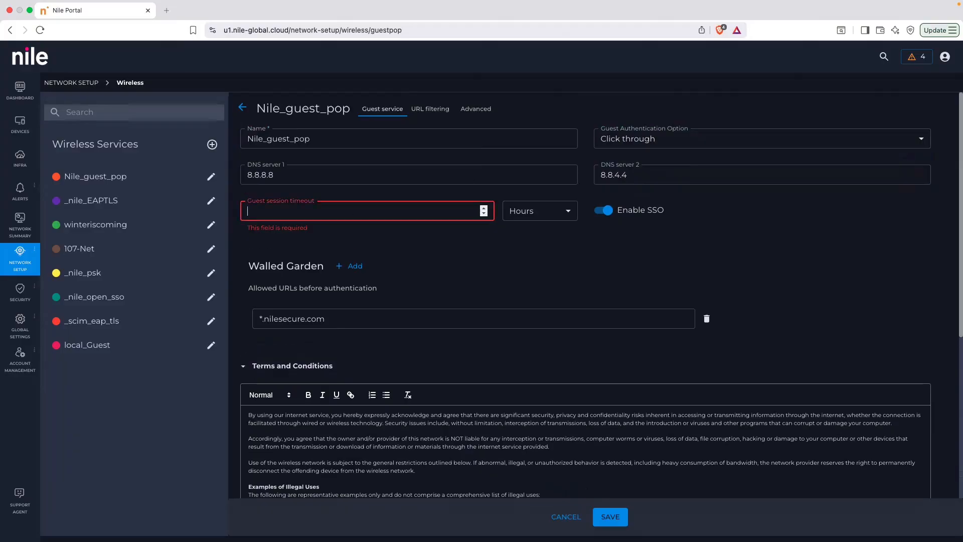
text(24)
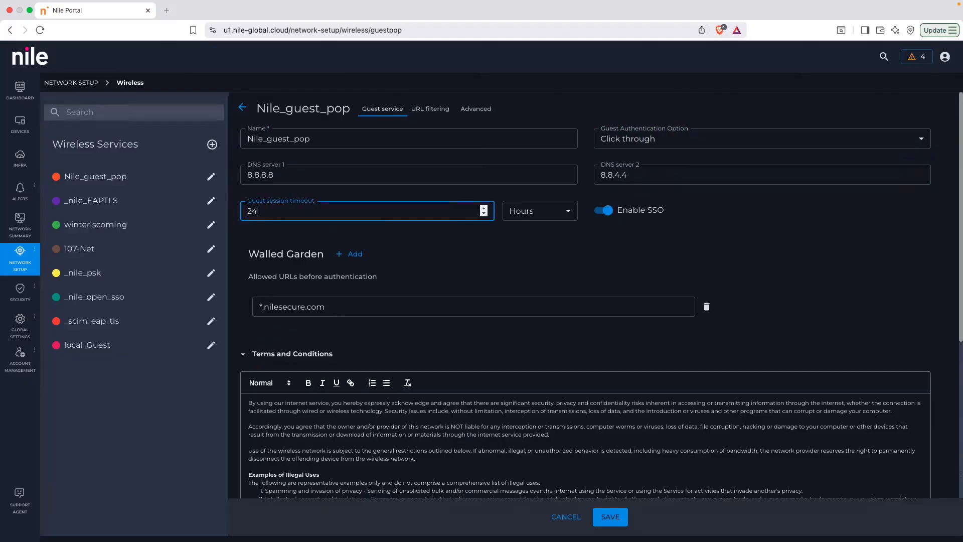
key(BackSpace)
key(BackSpace)
text(8)
click(630, 247)
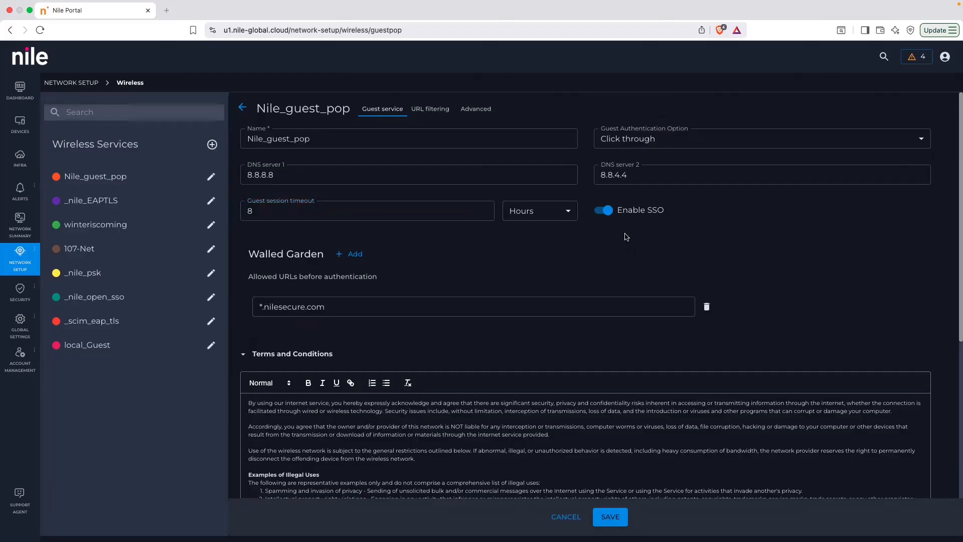
Switch the guest authentication option to Email approval and discard the unsaved changes to the service.
click(671, 151)
click(681, 178)
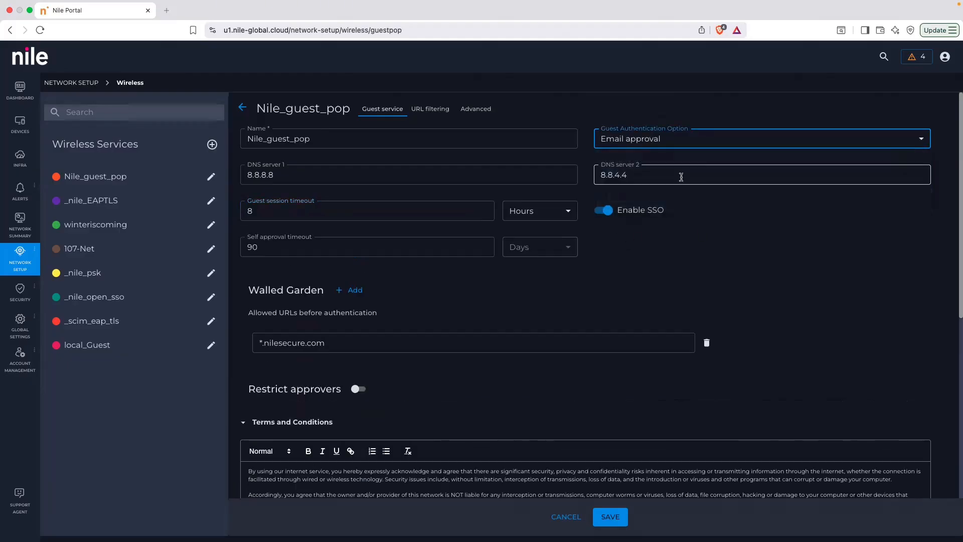
click(555, 518)
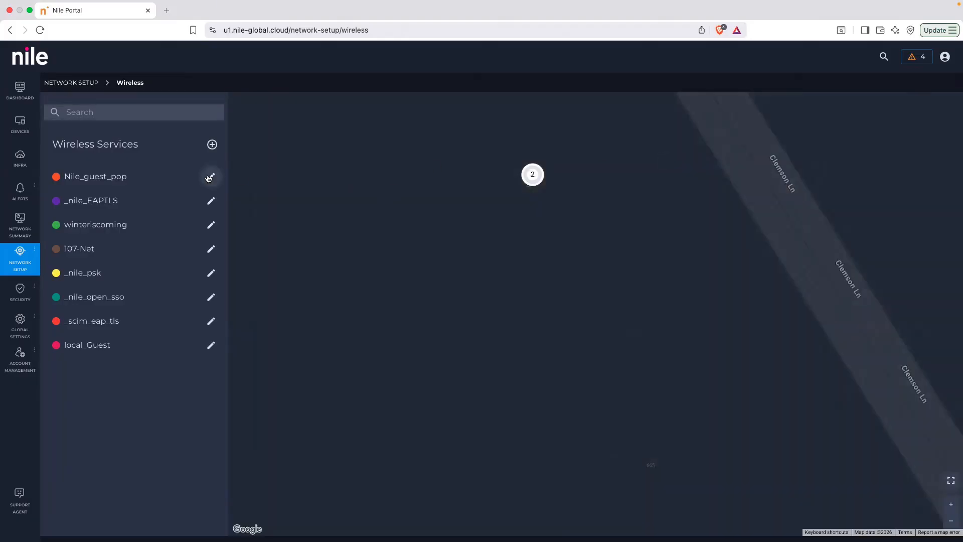
Reopen Nile_guest_pop for editing and set guest authentication to Email approval with Restrict approvers enabled.
click(211, 177)
click(674, 143)
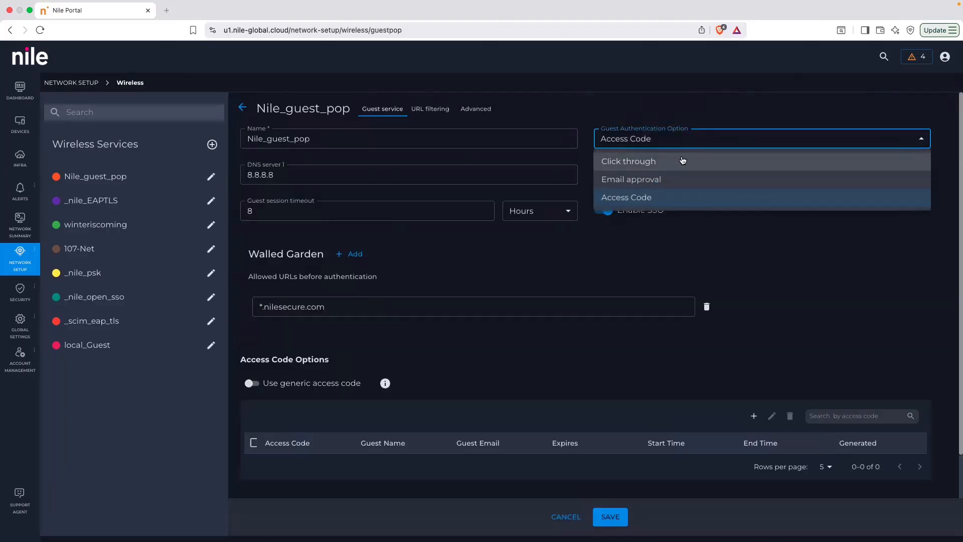
click(684, 184)
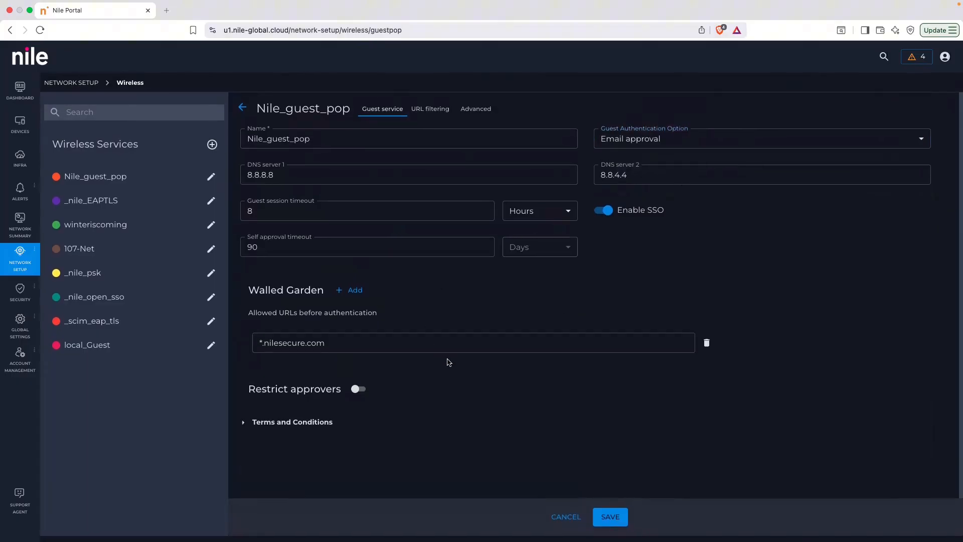
click(366, 392)
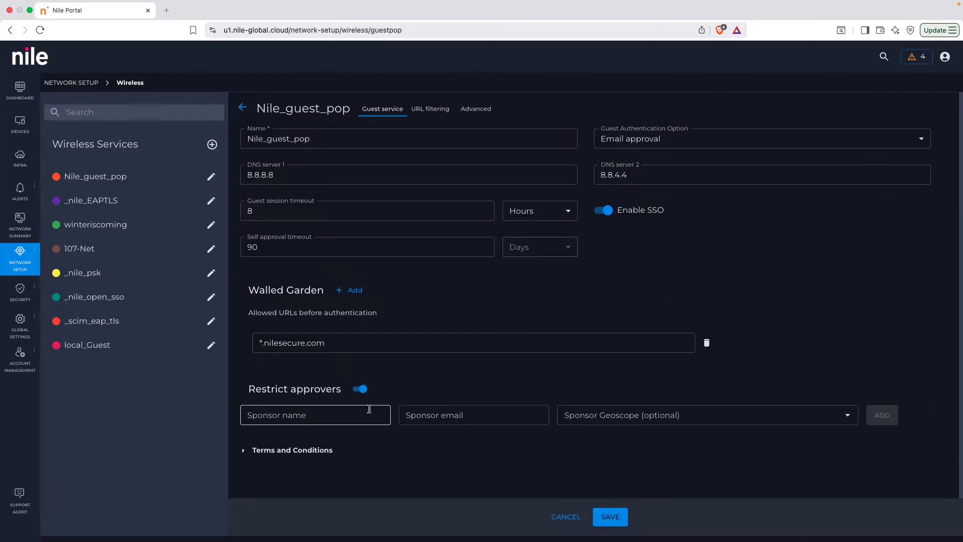
Enter the sponsor's full name in both the sponsor name and sponsor email fields.
click(343, 416)
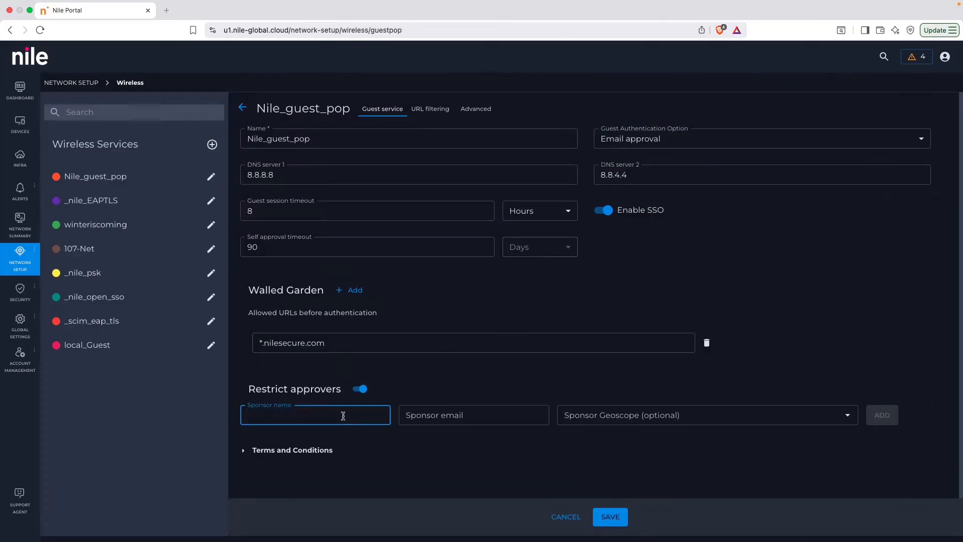
text(John Smith)
key(Tab)
text(John Smith)
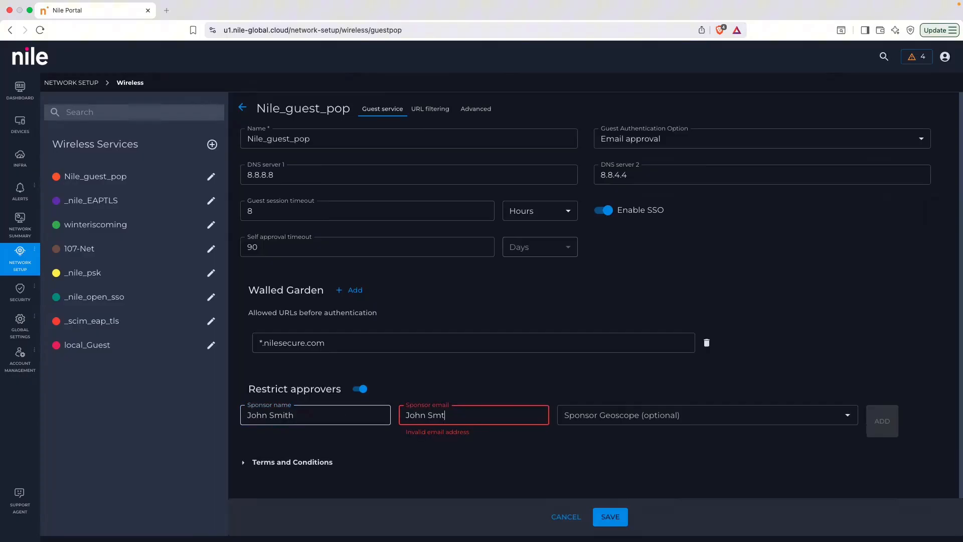
key(Tab)
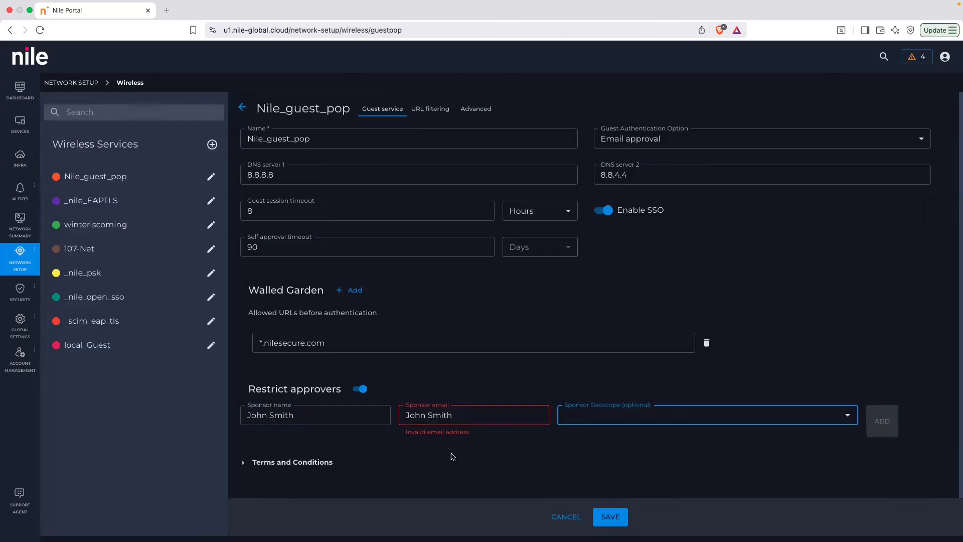
Replace the invalid sponsor email entry with the sponsor's email address.
double_click(473, 416)
key(super+a)
key(BackSpace)
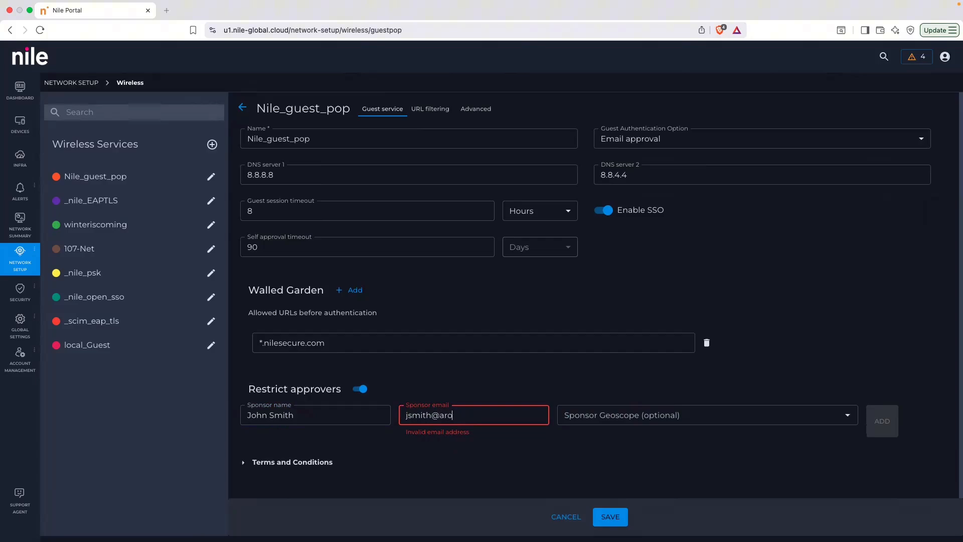
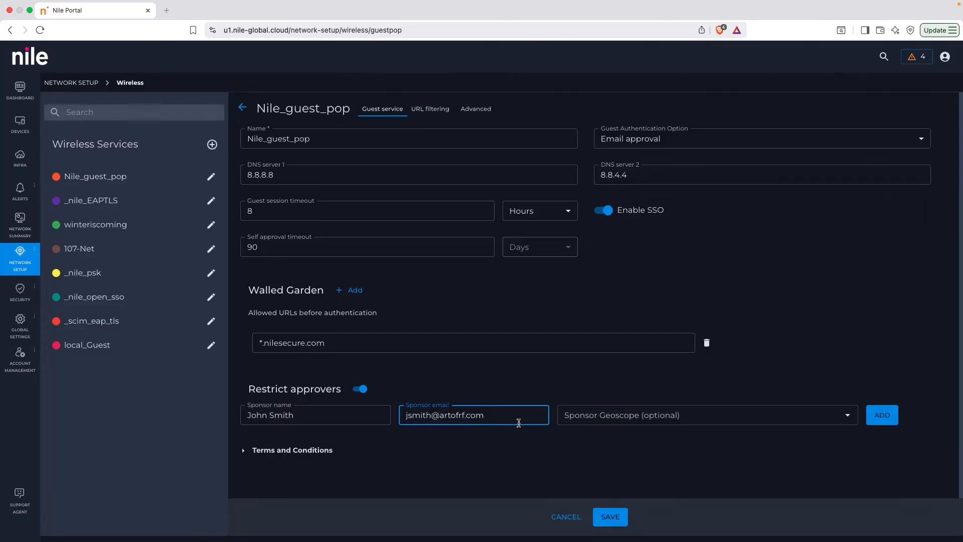
Set the sponsor's geoscope to nilelab01 and highlight the entered sponsor email.
click(592, 417)
click(604, 478)
click(625, 477)
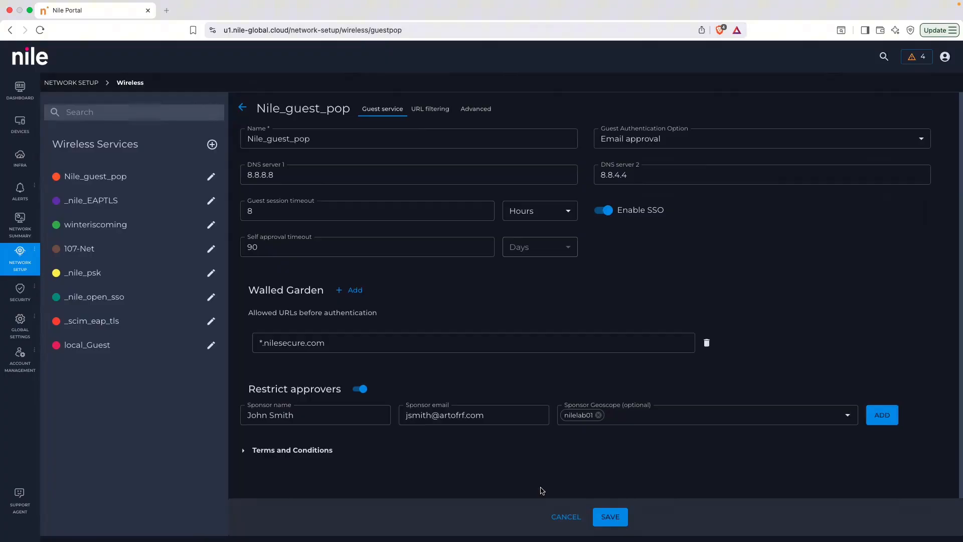
click(496, 415)
drag(491, 414, 393, 412)
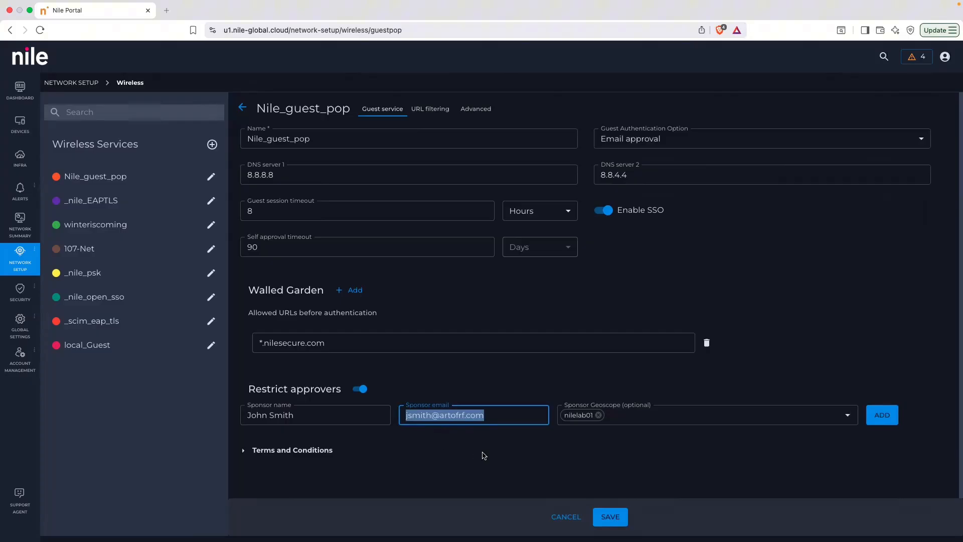
Include nilelab00-Demokit in the sponsor's geoscope and add the sponsor to the approver list.
click(699, 416)
click(687, 459)
click(687, 463)
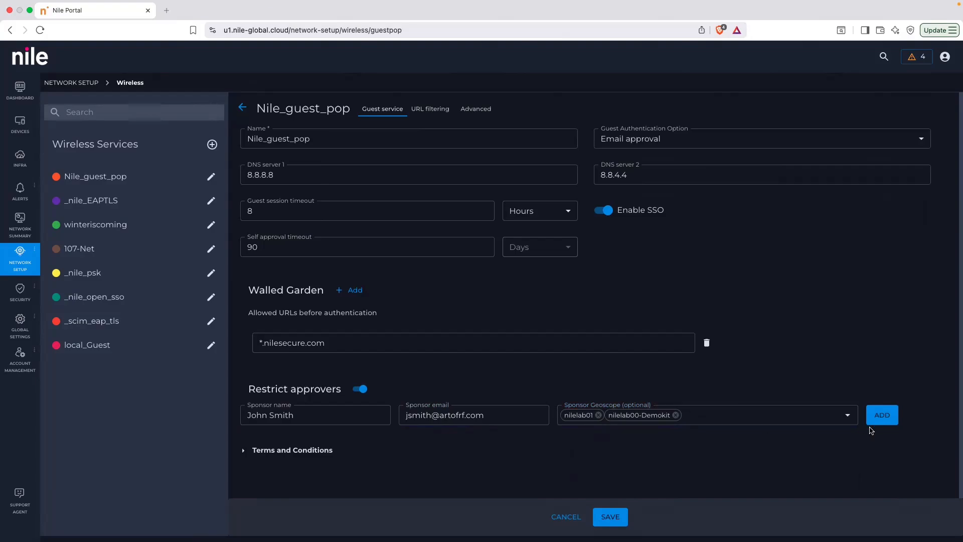
click(889, 420)
Remove nilelab00-Demokit from the geoscope of the blank sponsor entry and try to turn off Restrict approvers.
click(369, 421)
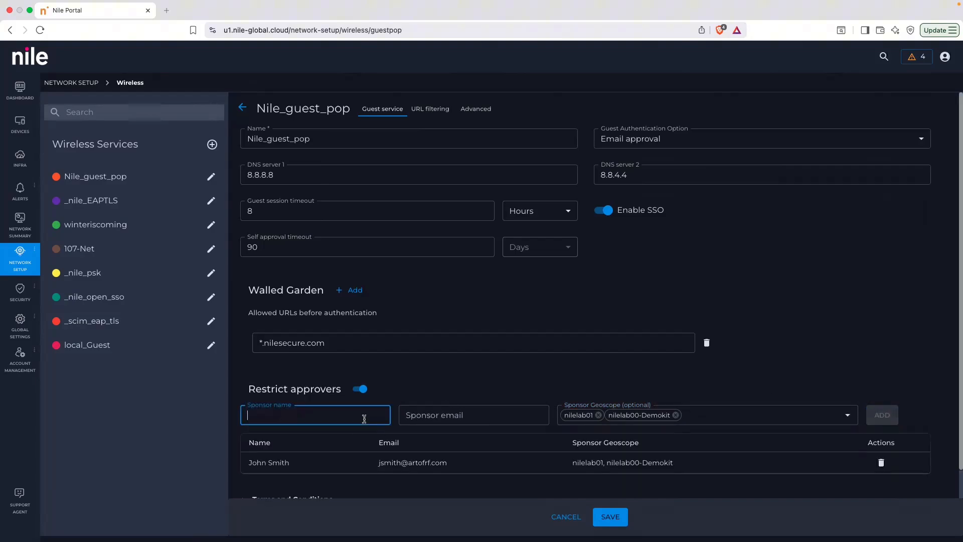
click(677, 416)
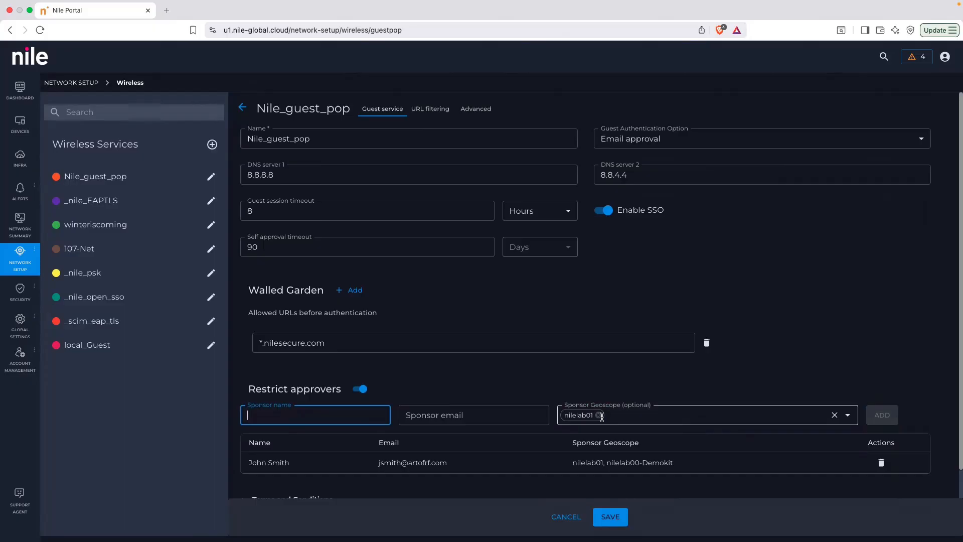
click(360, 389)
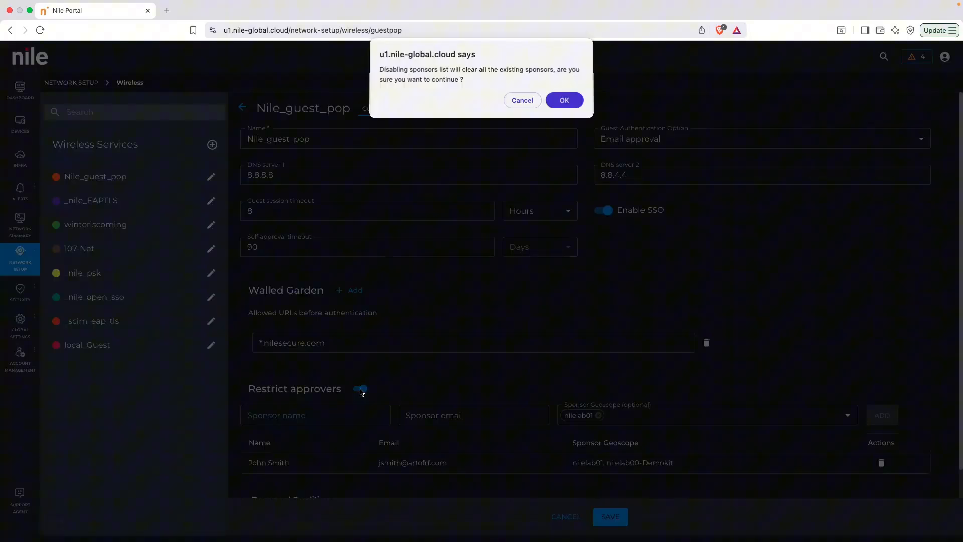
click(527, 102)
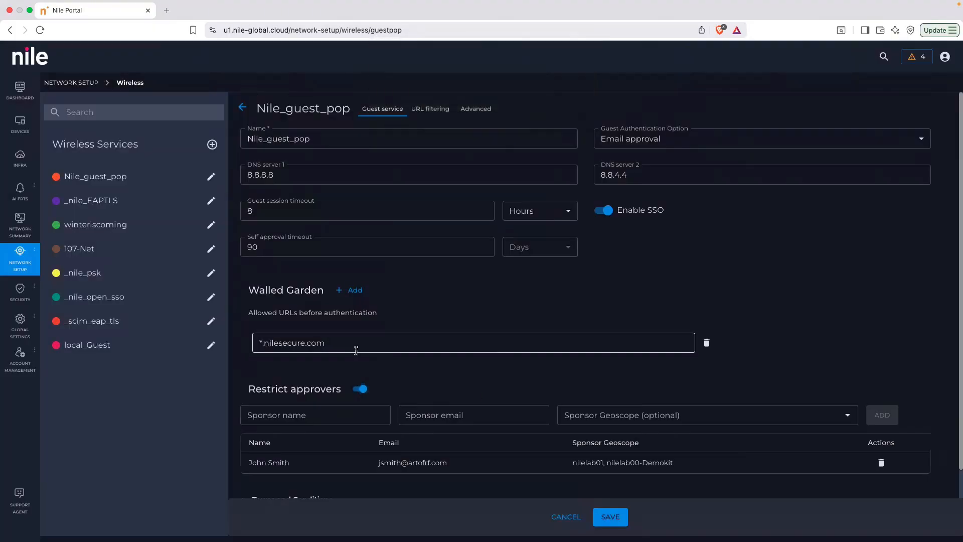
Delete the listed sponsor and save the guest service with Restrict approvers turned off.
click(881, 463)
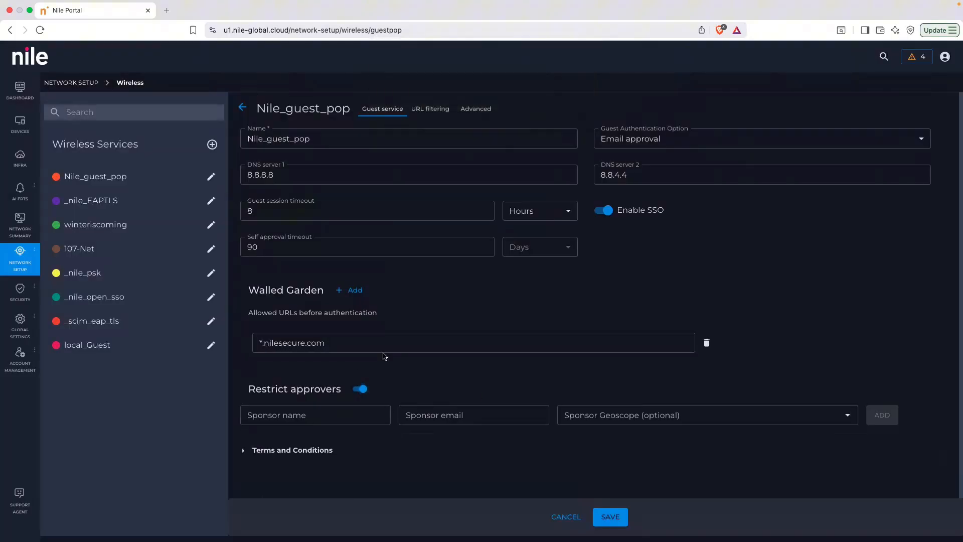
click(361, 389)
click(615, 522)
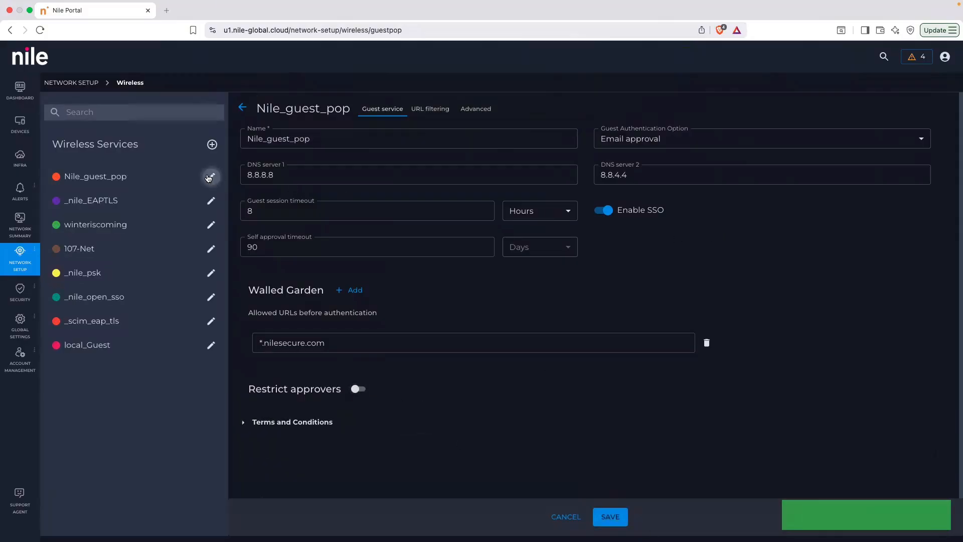
Set guest authentication to Access Code with the generic access code option enabled, and save the service.
click(723, 139)
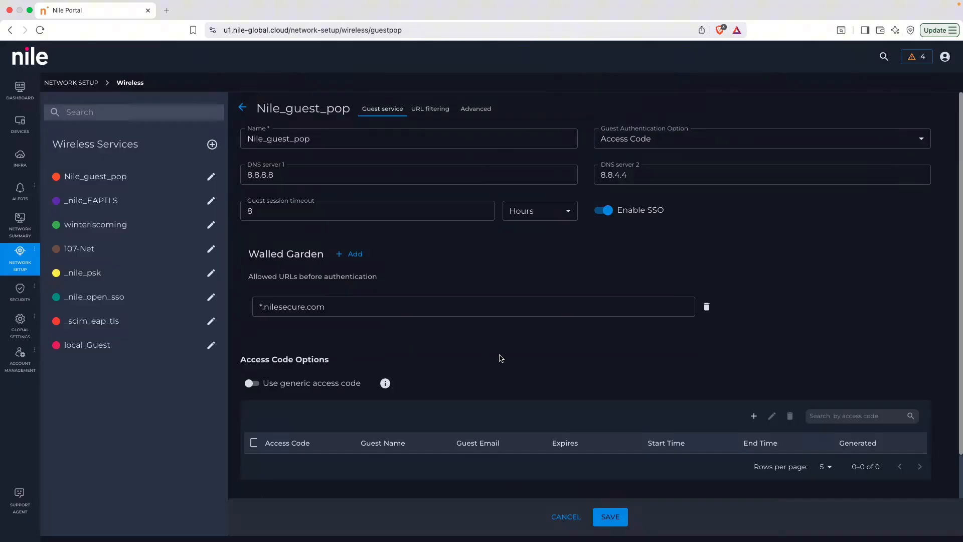
click(257, 384)
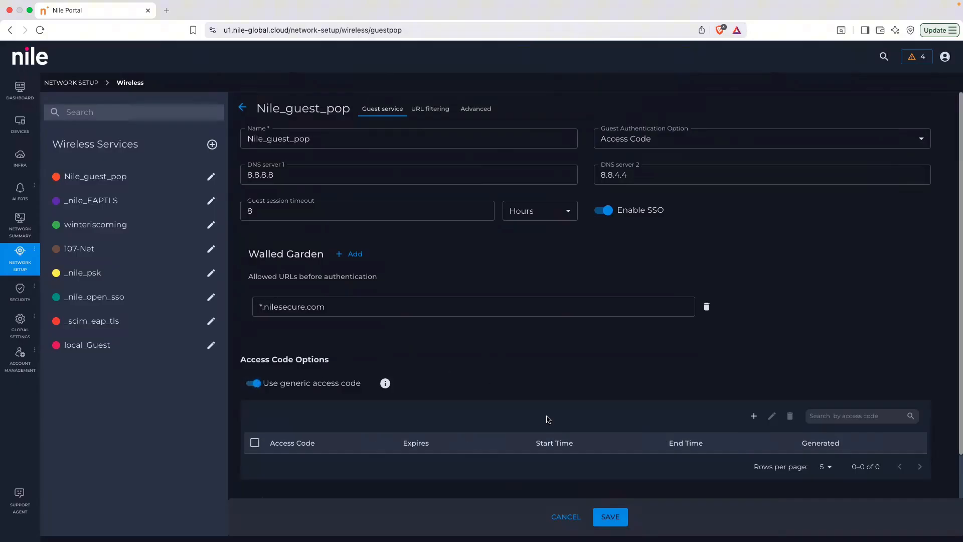
click(611, 523)
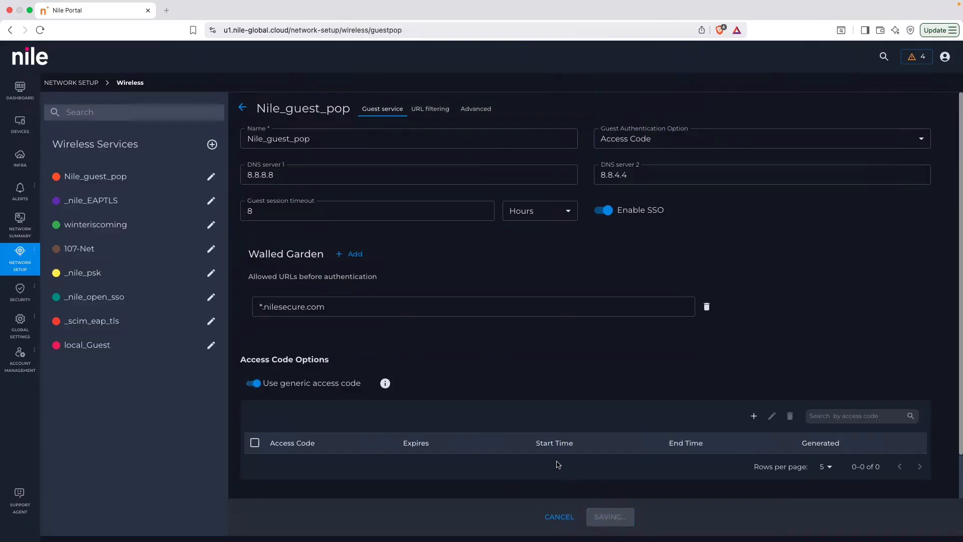
Add an access code with the code field left blank and Expires enabled, valid from 08-05-2026 to 08-12-2026.
click(758, 422)
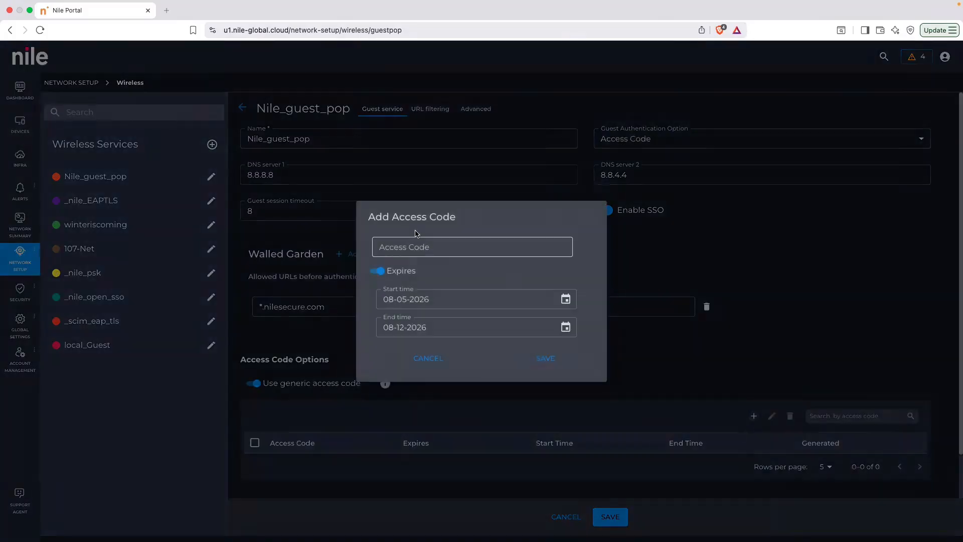
click(378, 271)
click(374, 304)
click(545, 357)
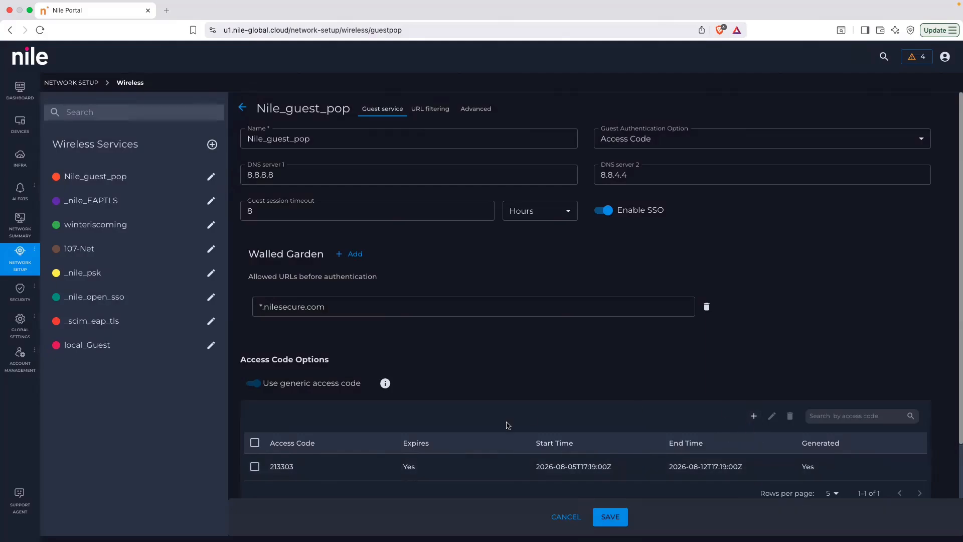
Delete the generated access code and turn off the generic access code option.
click(254, 470)
click(790, 417)
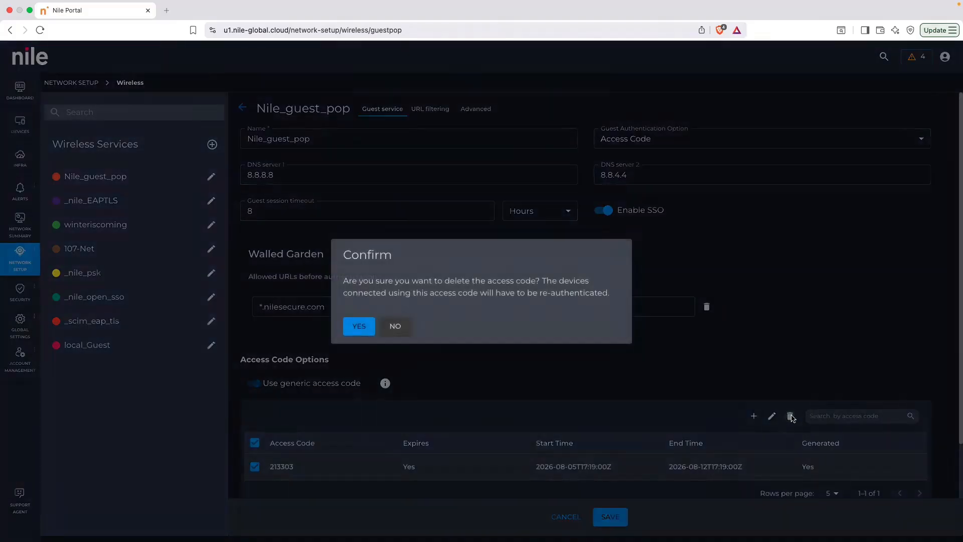
click(360, 327)
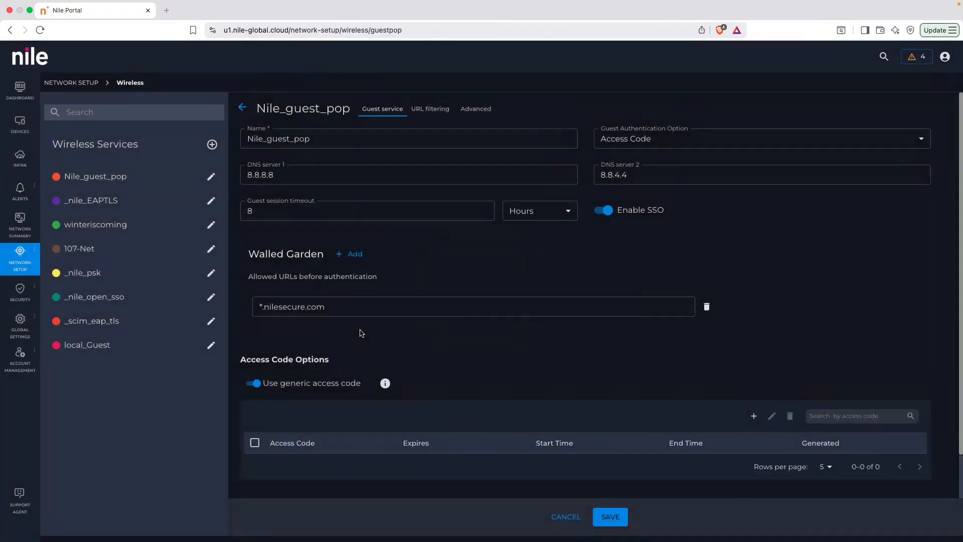
click(253, 384)
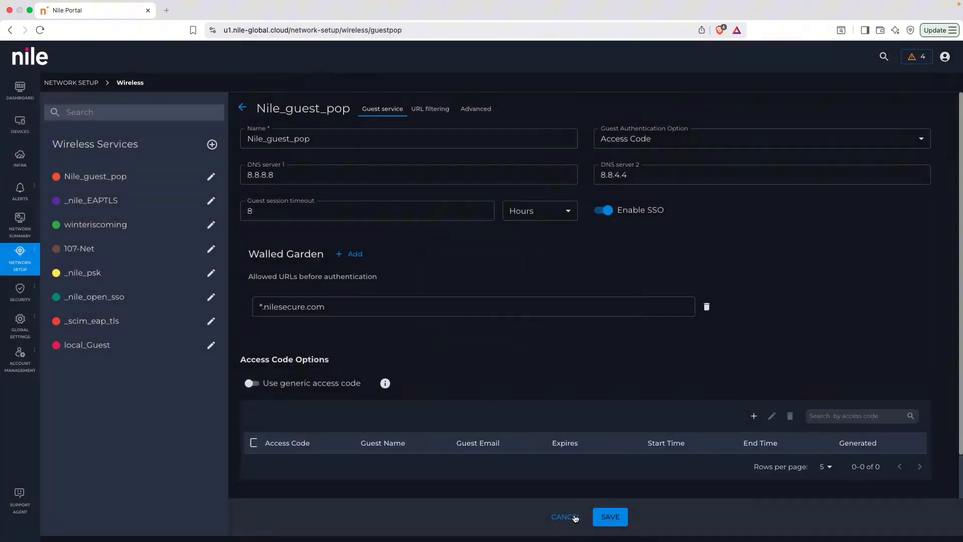
Save the guest service and start a new access code entry, filling in a custom access code.
click(612, 522)
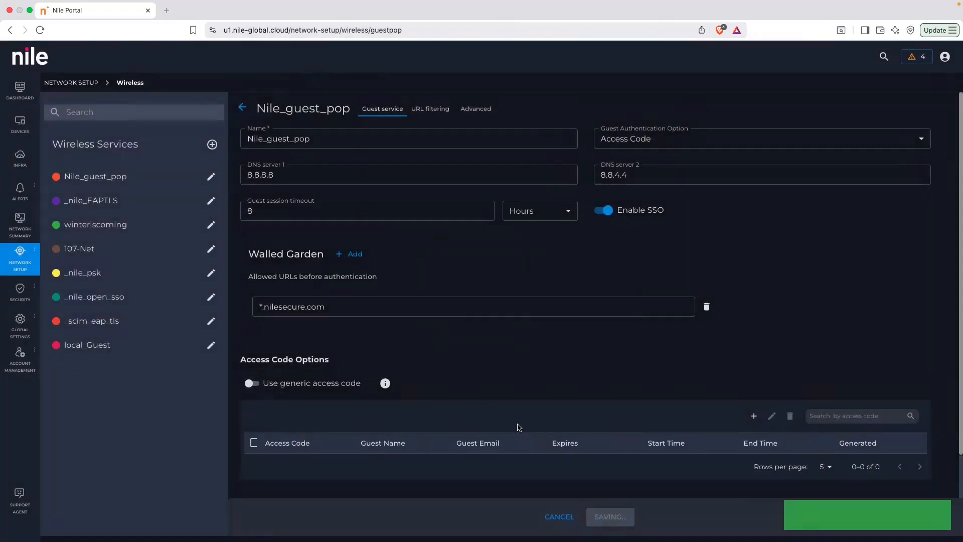
click(754, 416)
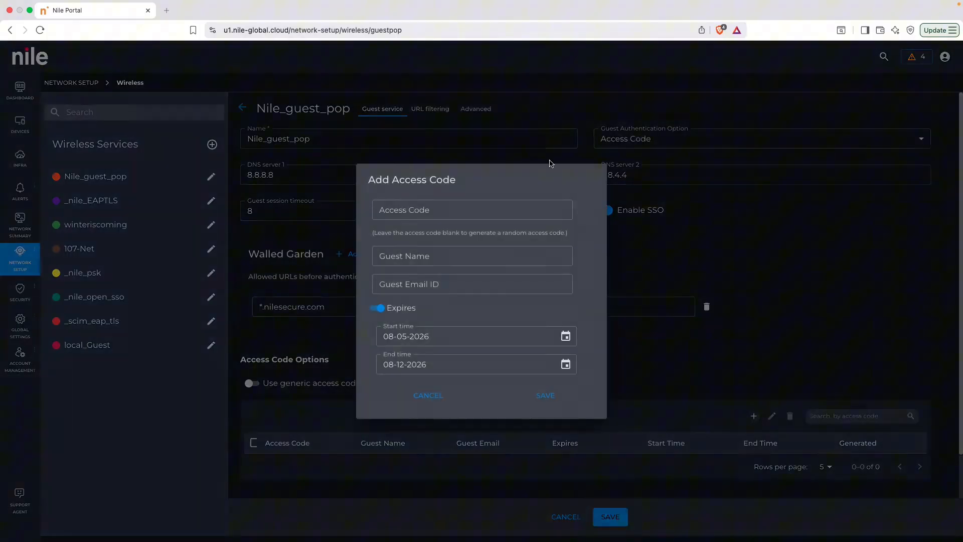
click(437, 207)
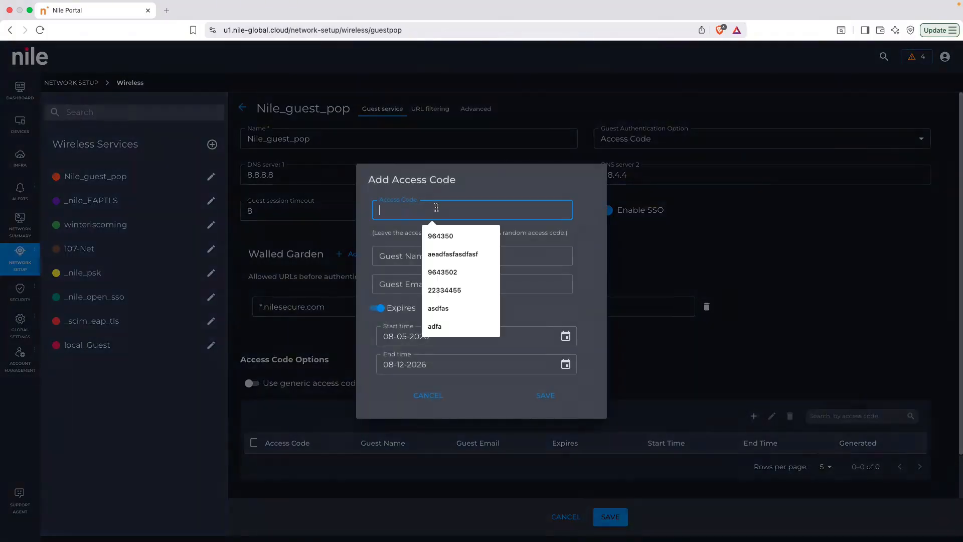
click(441, 236)
click(441, 253)
click(431, 210)
click(394, 255)
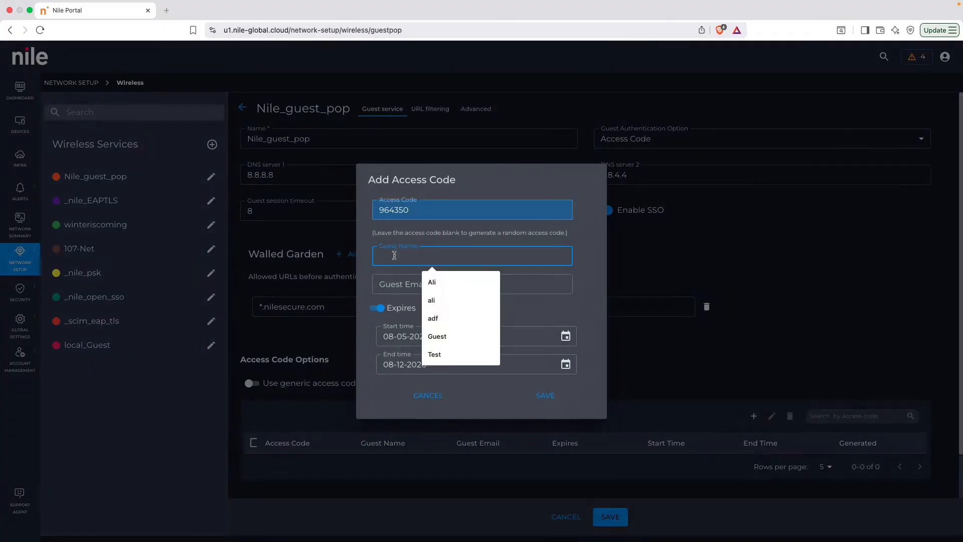
Fill in the guest's name and email, keep Expires enabled from 08-05-2026 to 08-12-2026, and save the access code.
text(Ali)
key(Tab)
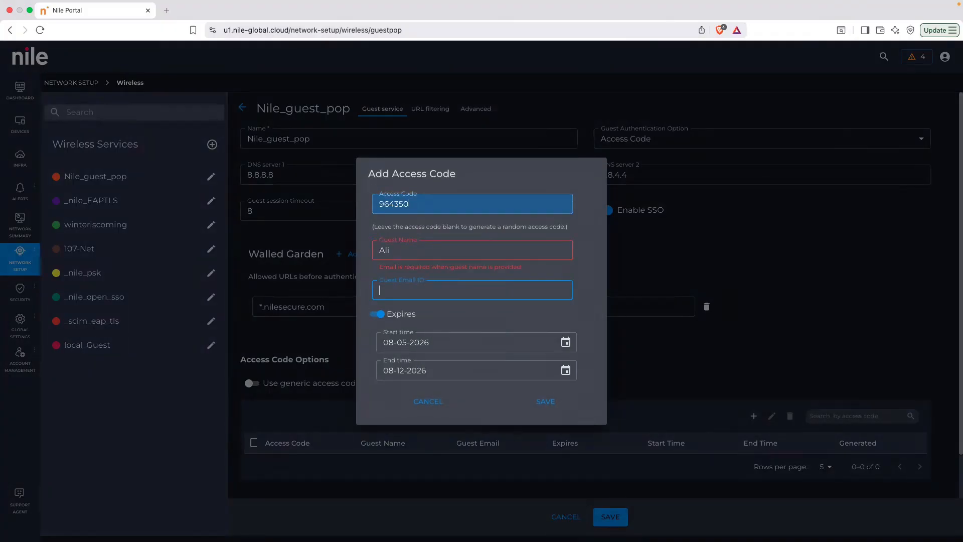
text(test)
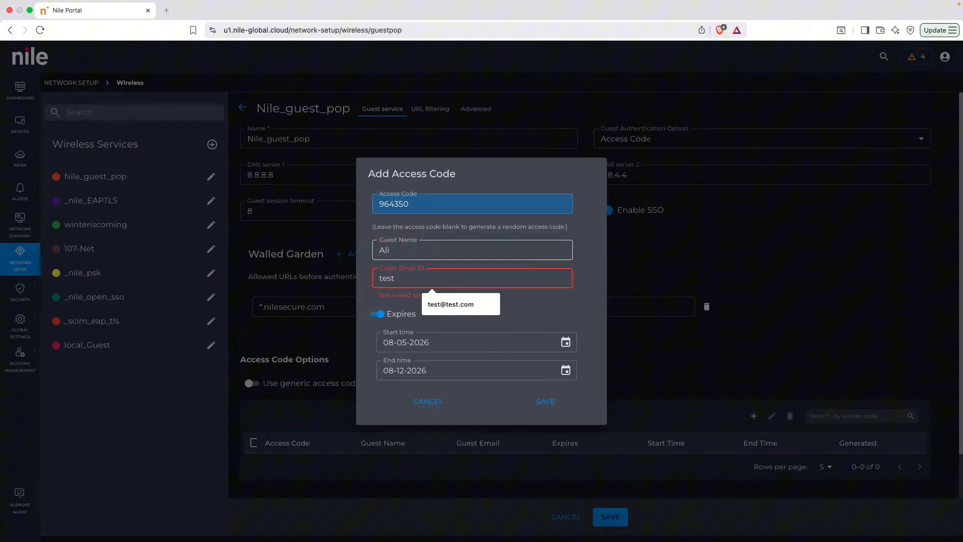
text(@test.com)
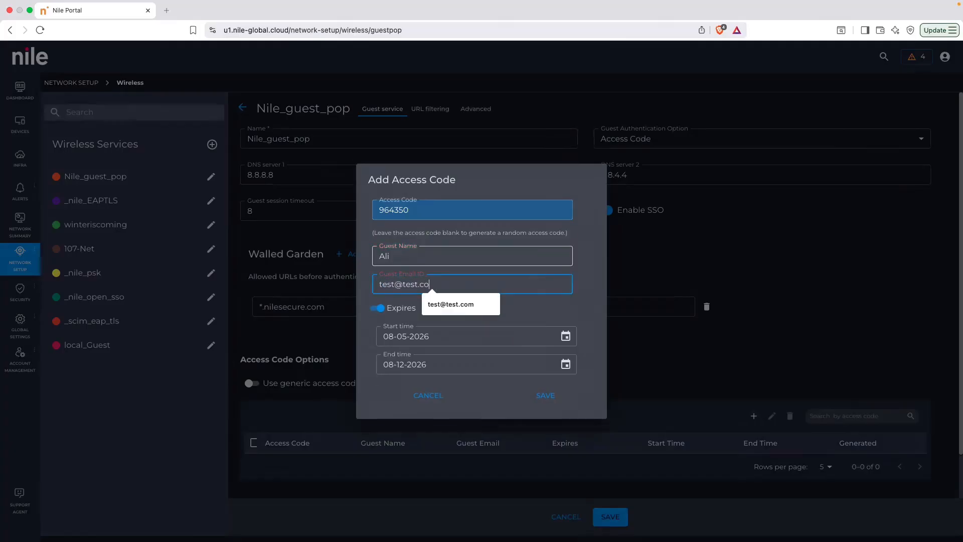
click(376, 308)
click(376, 340)
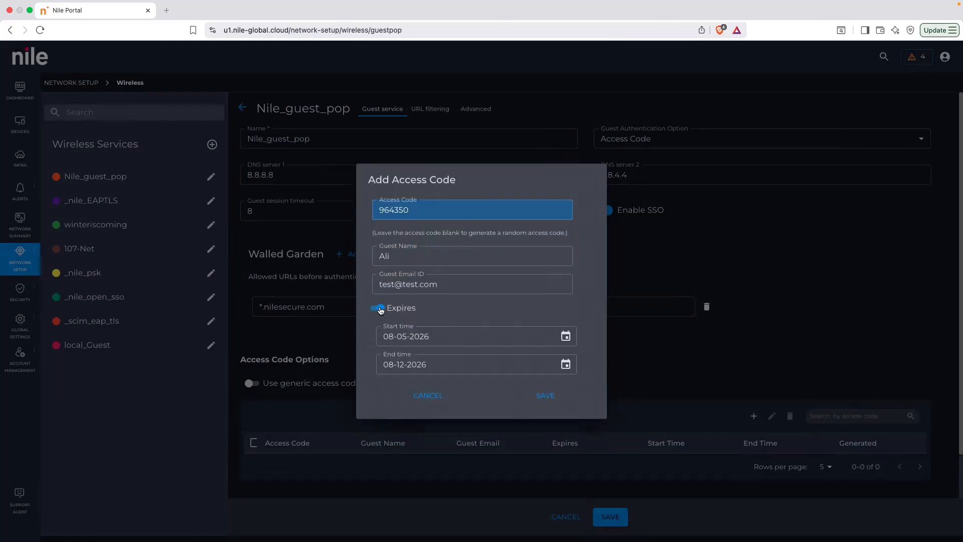
click(549, 395)
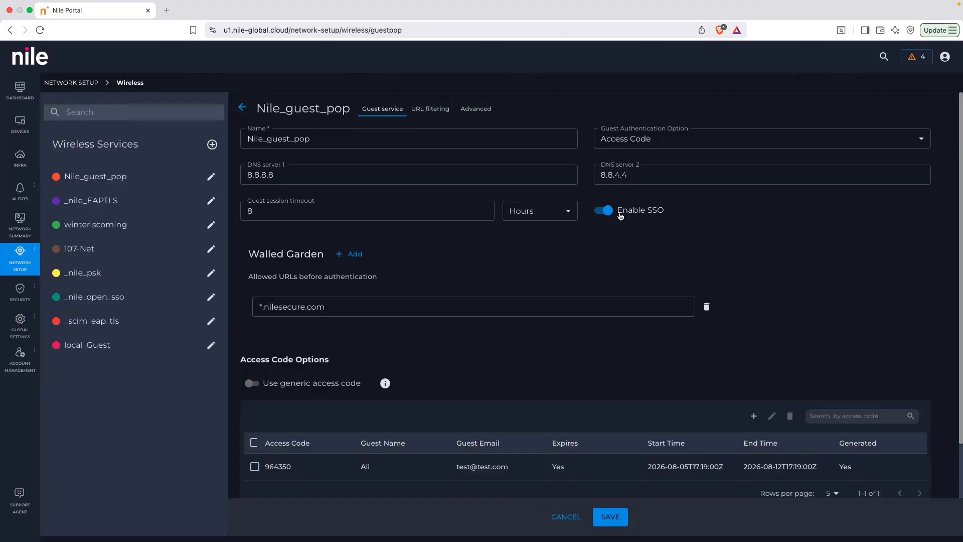
click(604, 214)
click(606, 214)
Open the wireless Access Management list and start a new access entry of type MAC Authentication.
mouse_move(27, 268)
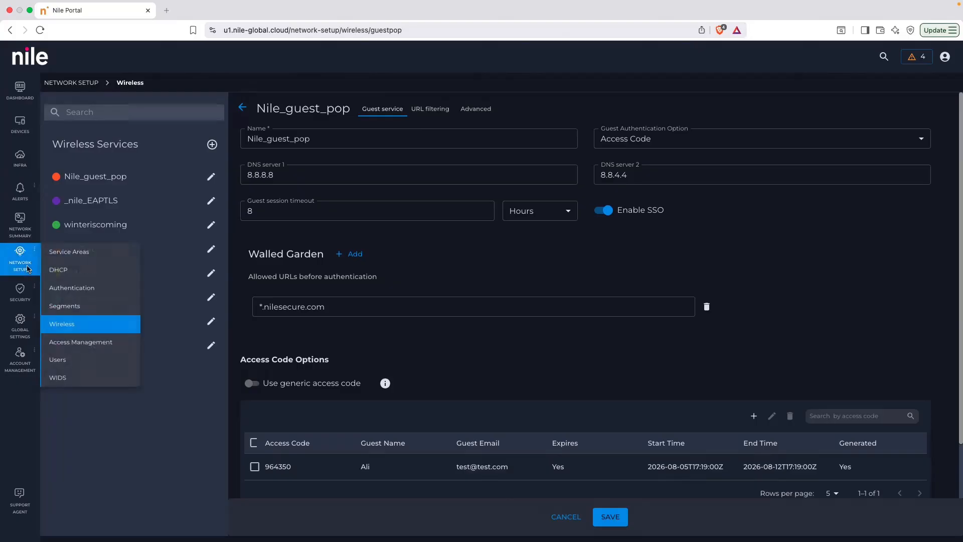
click(89, 346)
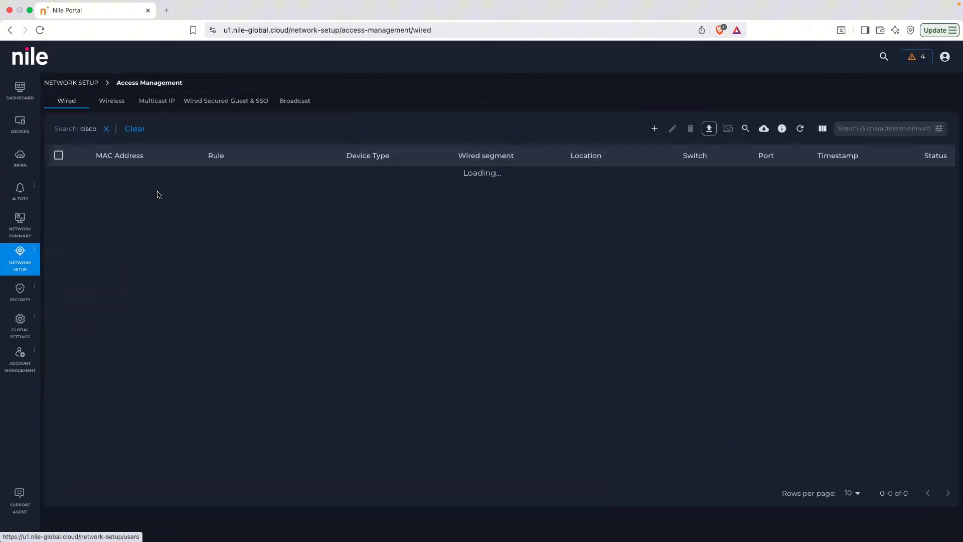
click(113, 103)
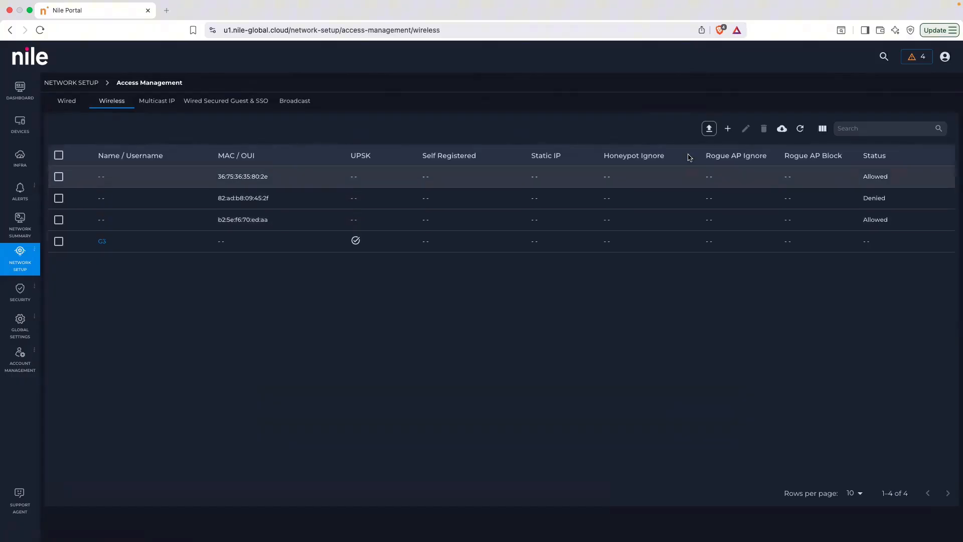
click(727, 128)
click(431, 251)
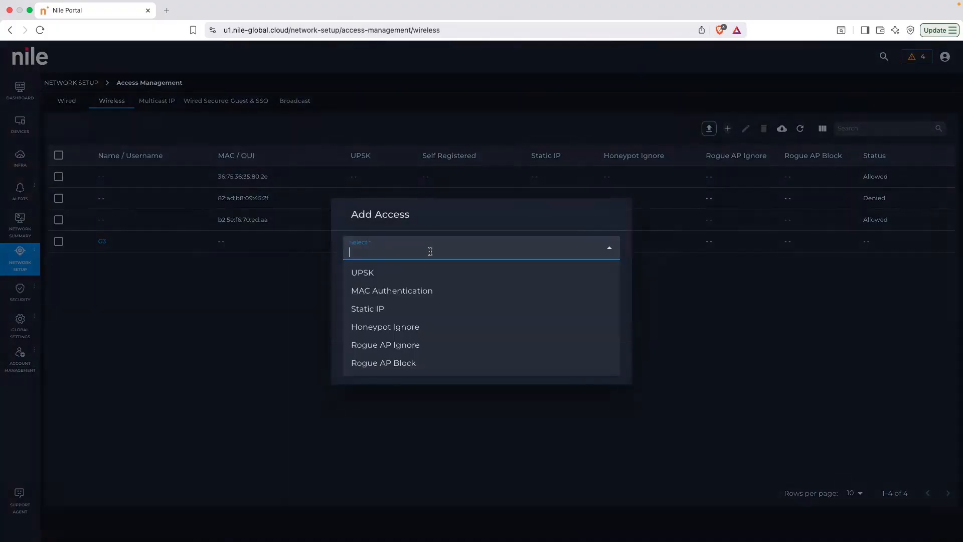
click(426, 297)
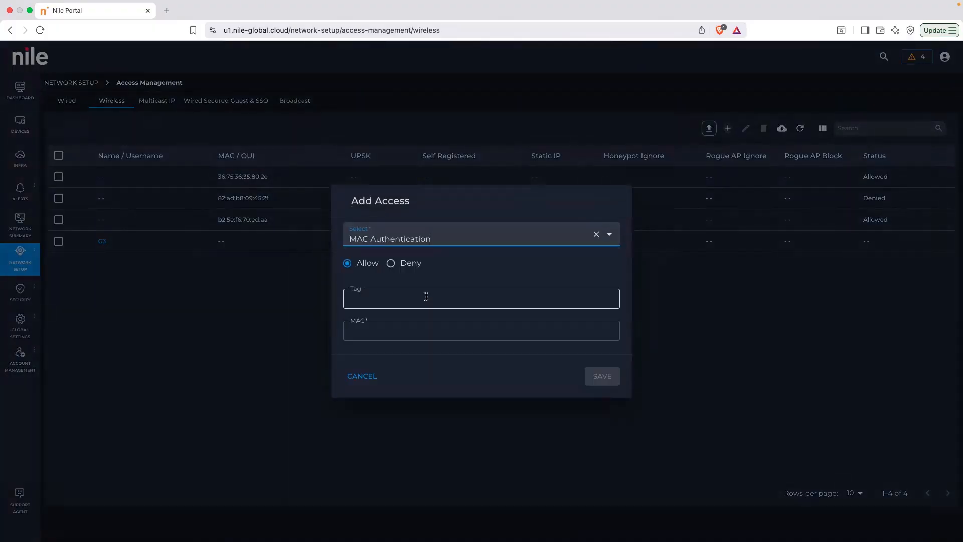
Fill in the tag "controller for security" and MAC 34:29:8f:99:d9:08 for the allowed device, and discard the entry.
click(391, 298)
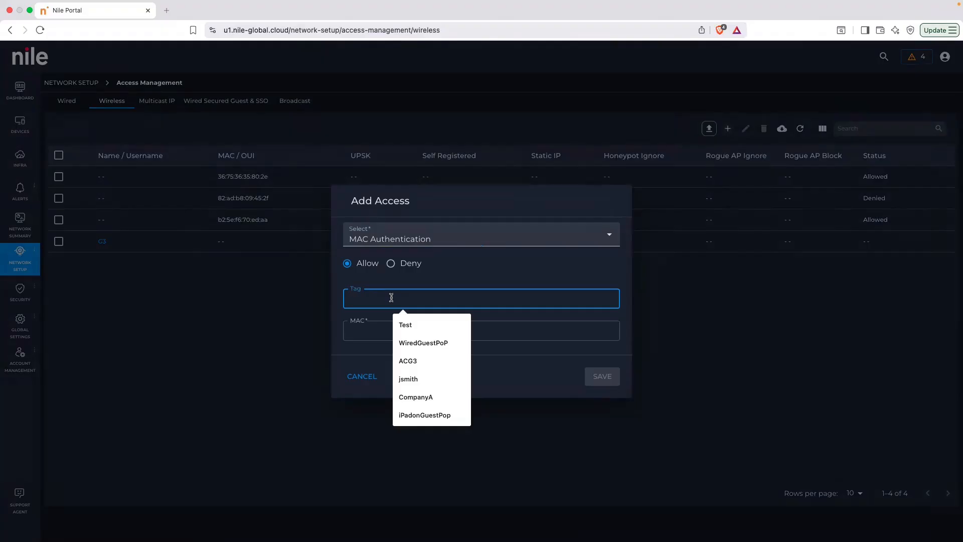
text(controller)
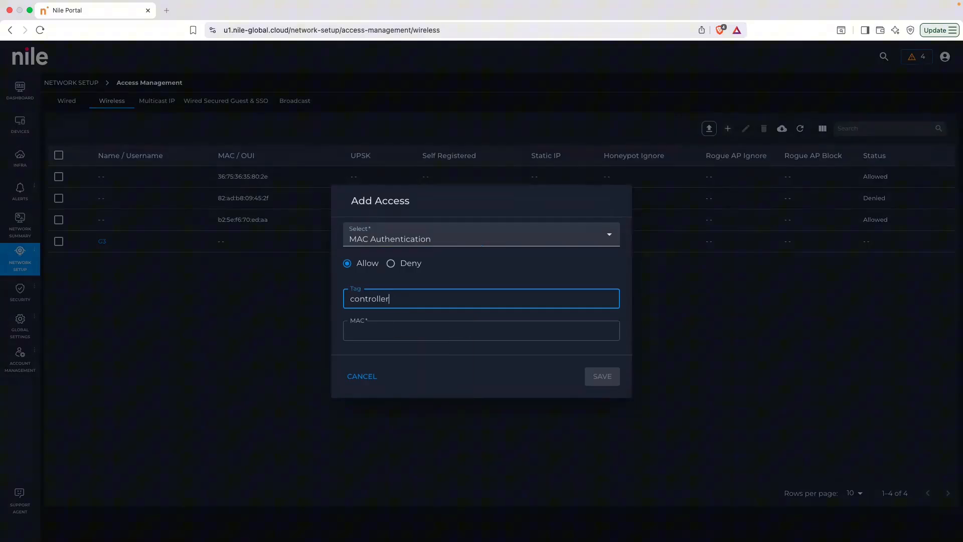
key(BackSpace)
key(BackSpace)
text(er for security)
click(443, 330)
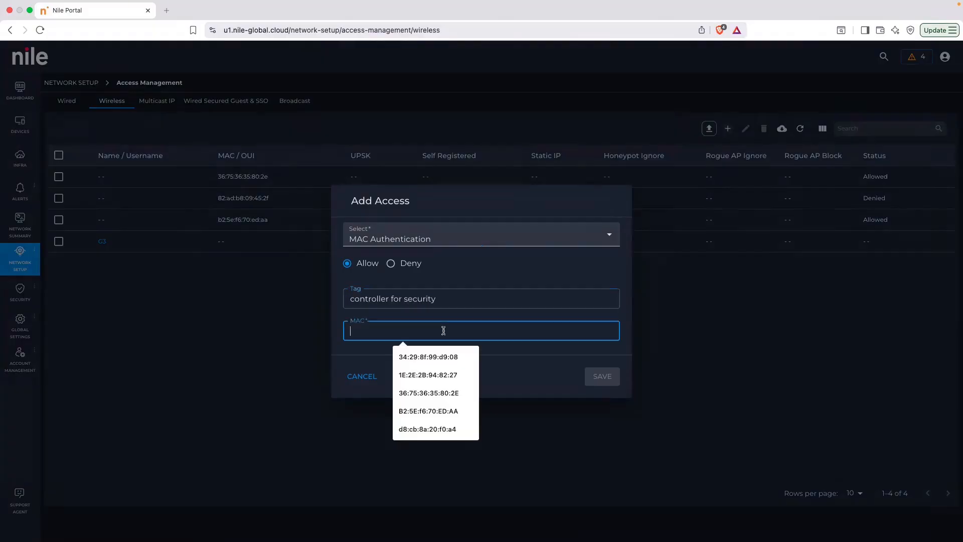
click(432, 355)
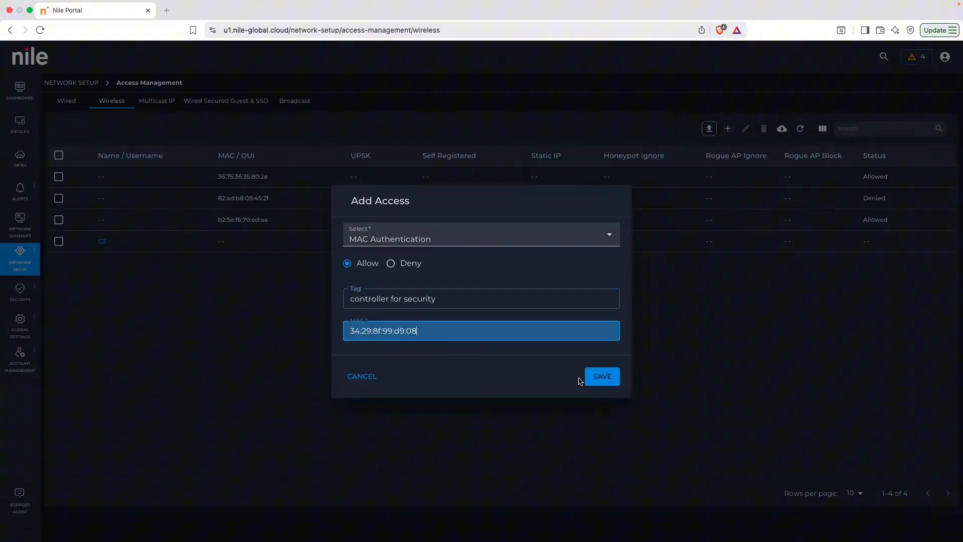
click(372, 379)
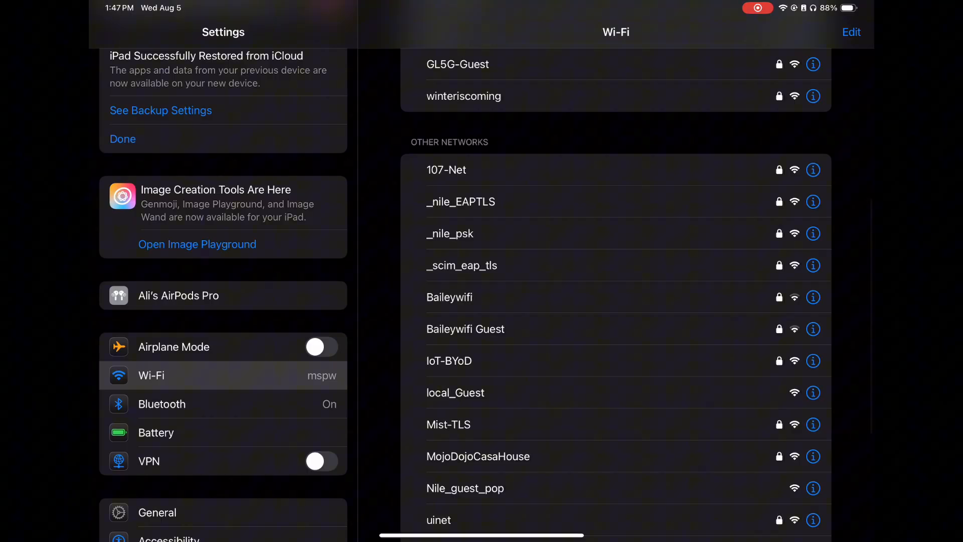
Switch to the iPad, join the Nile_guest_pop Wi-Fi network and enter the guest's email in the captive portal.
scroll(616, 301, down, 2)
scroll(616, 301, up, 5)
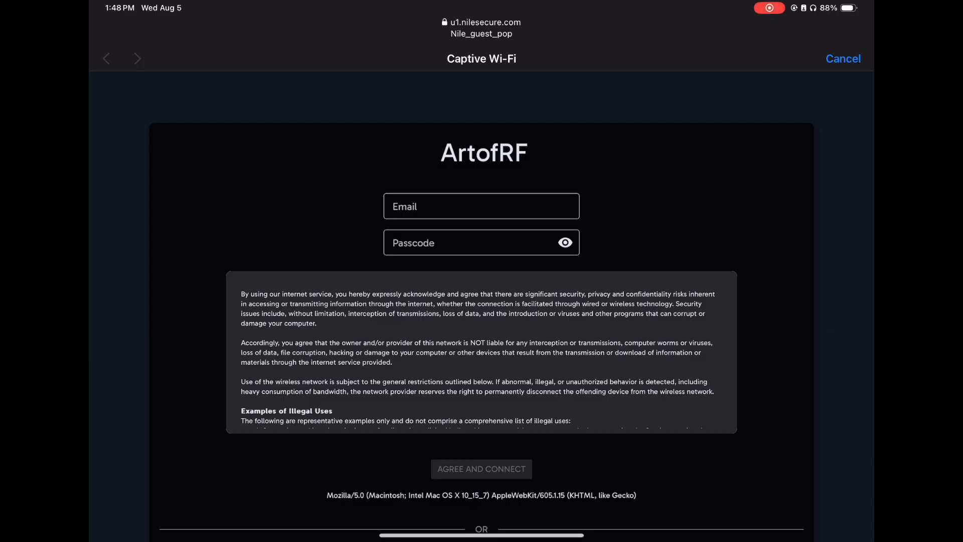
scroll(482, 301, down, 3)
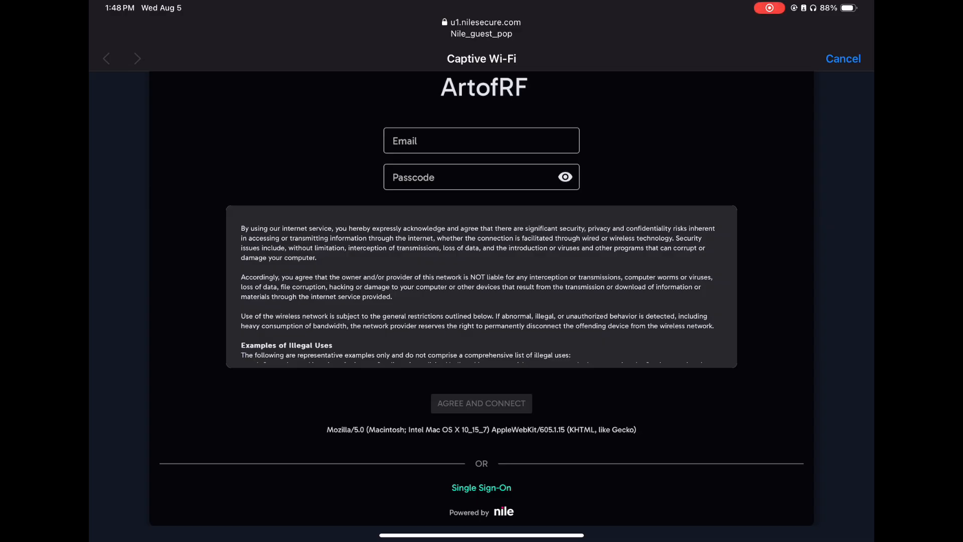
click(481, 141)
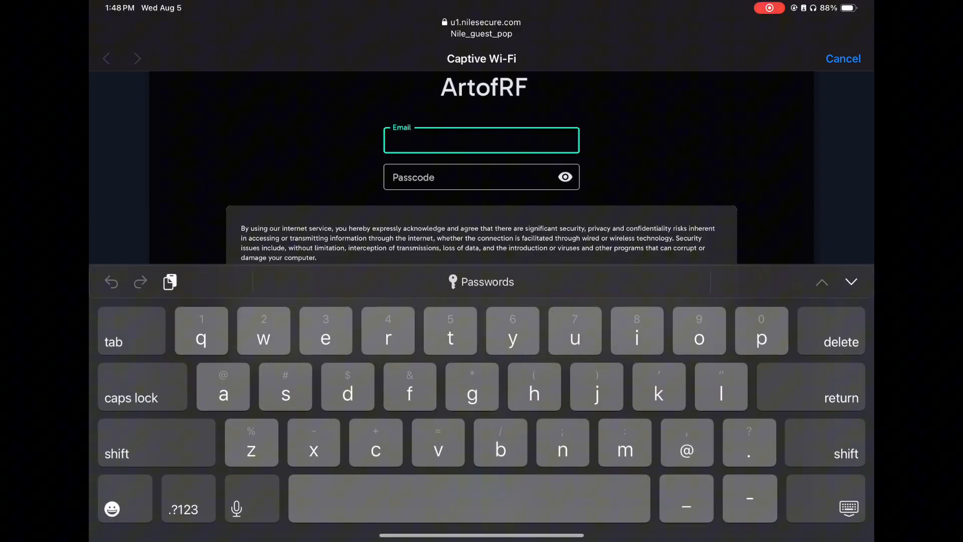
text(text@test.com)
Enter the guest passcode in the captive portal and try to connect.
click(481, 177)
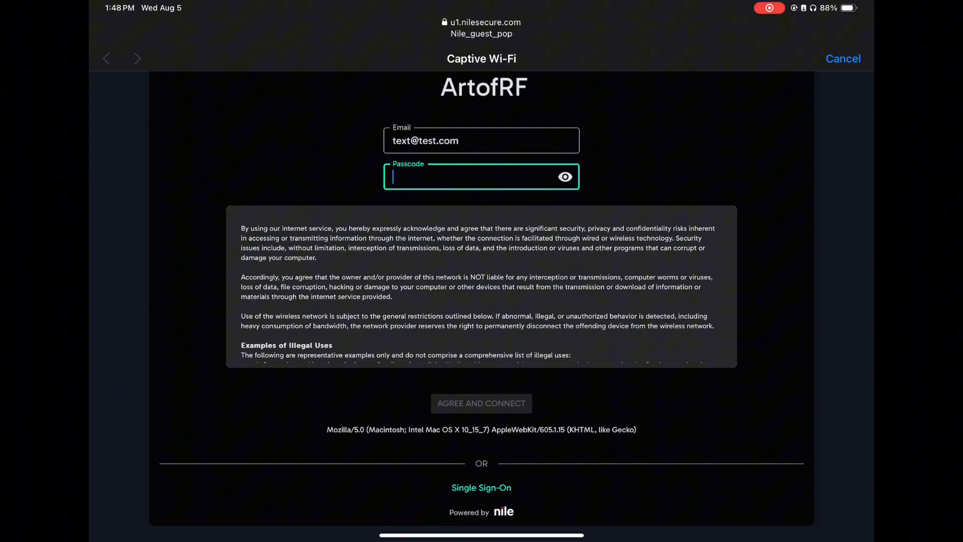
text(••••••)
key(Return)
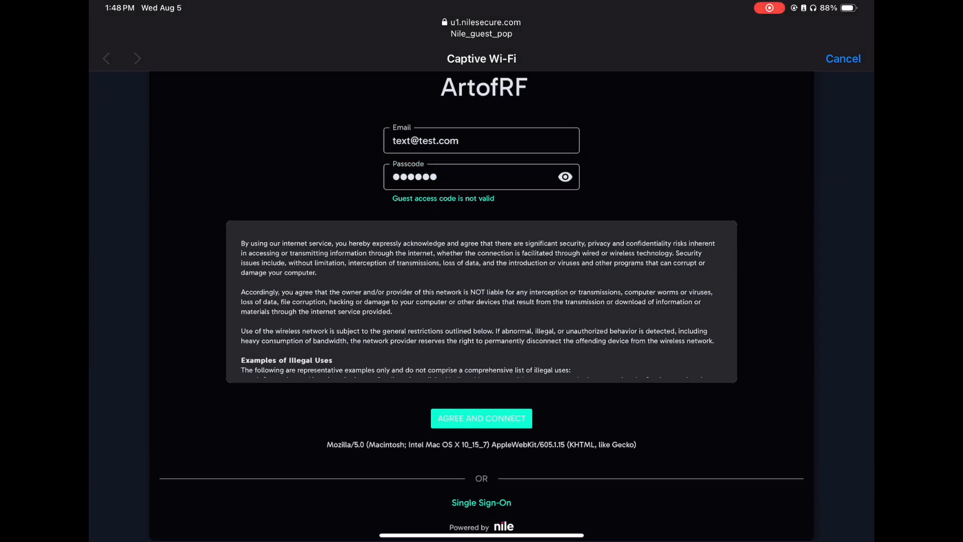
Reveal the passcode, correct the guest's email in the captive portal, and agree to the terms to connect.
click(565, 177)
click(467, 176)
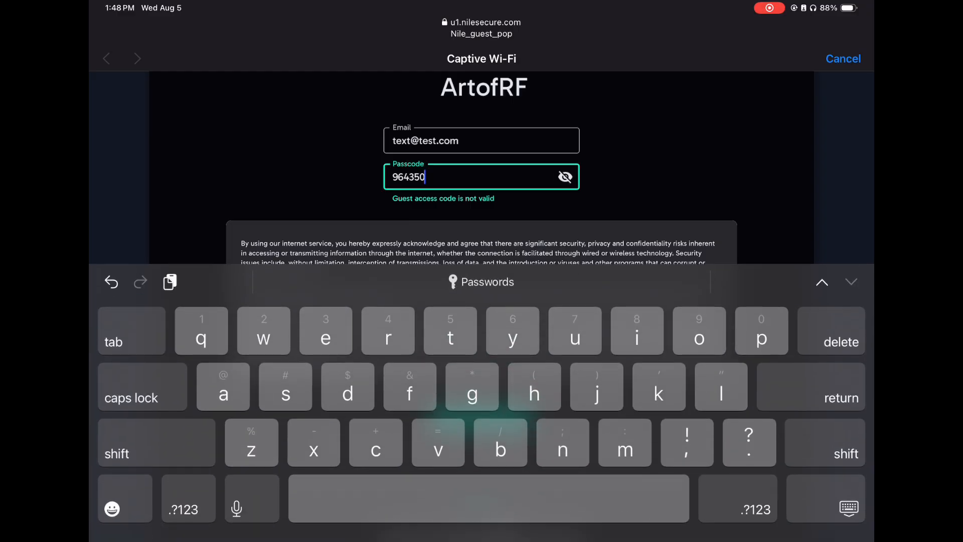
click(481, 141)
drag(469, 498, 417, 498)
key(BackSpace)
text(s)
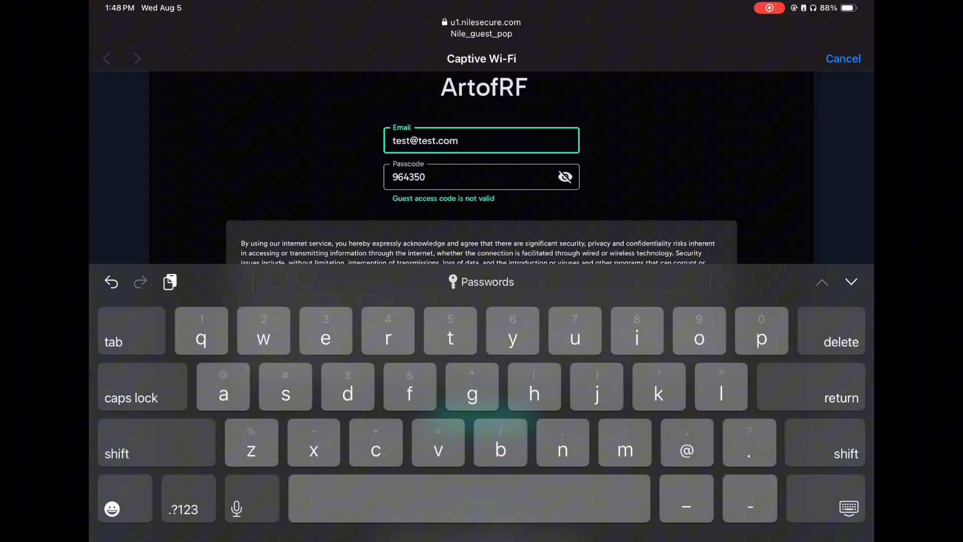
click(849, 508)
click(481, 418)
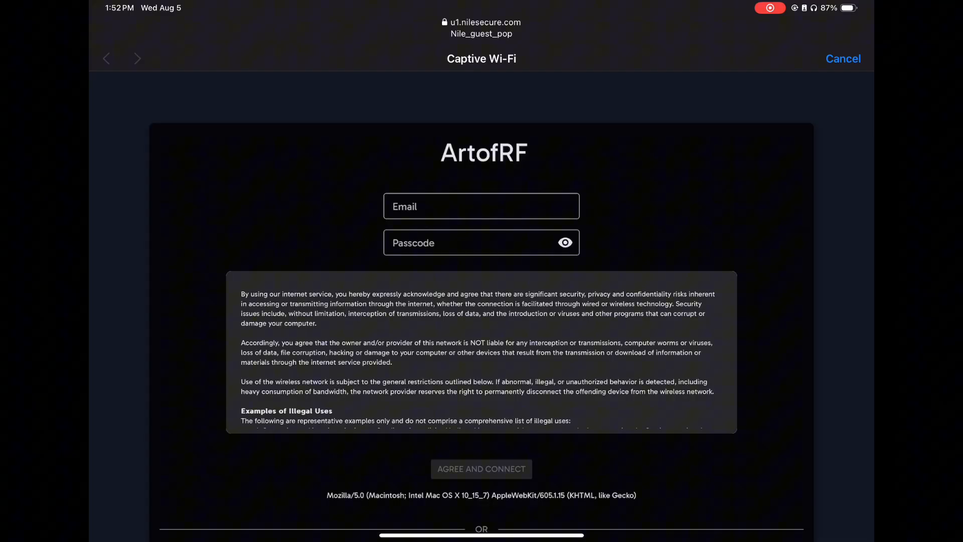
Choose Single Sign-On in the Nile_guest_pop captive portal and submit the account's username on the Okta sign-in page.
scroll(481, 301, down, 3)
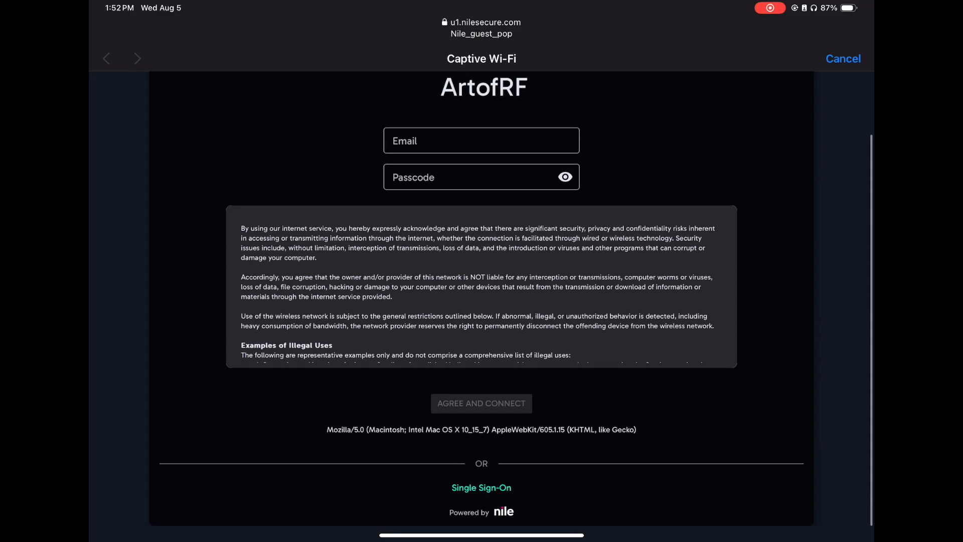
scroll(481, 301, down, 2)
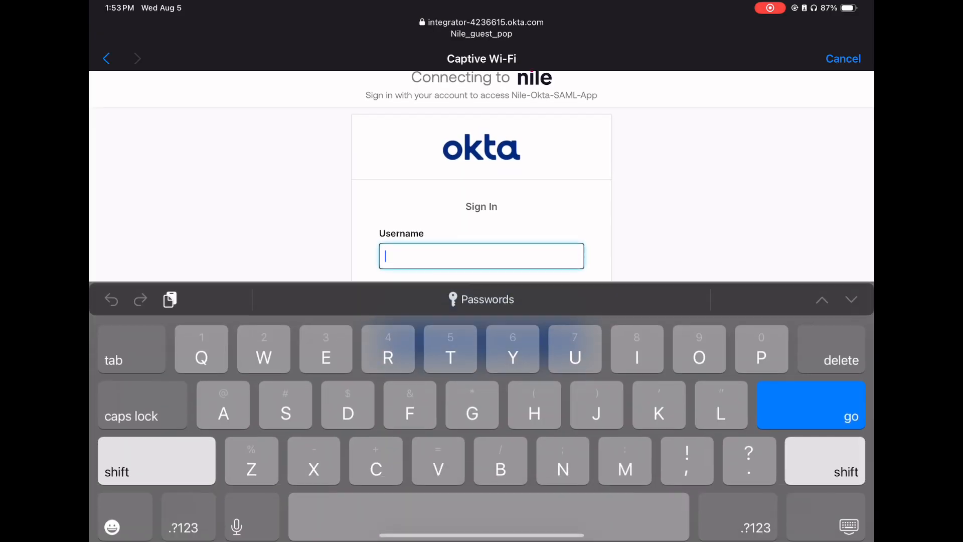
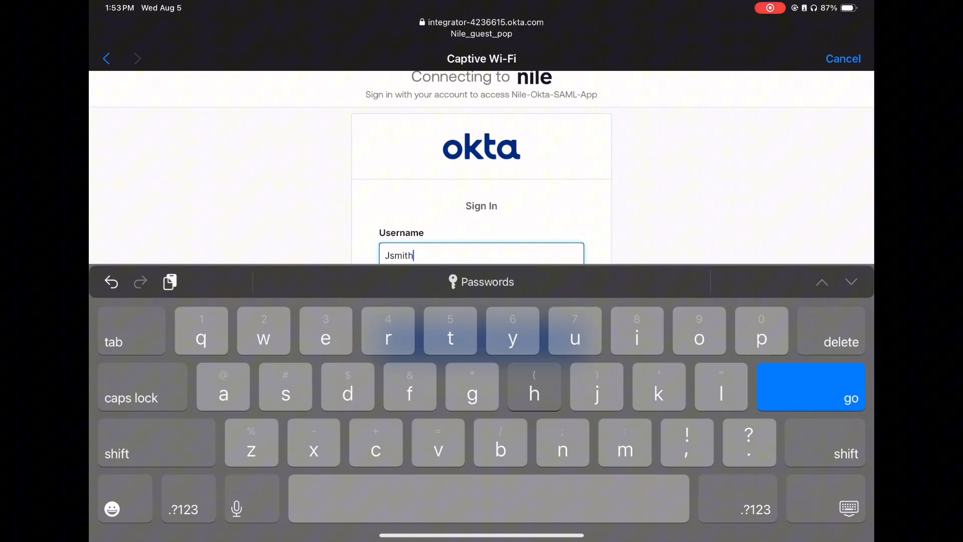
click(189, 499)
text(@)
click(188, 499)
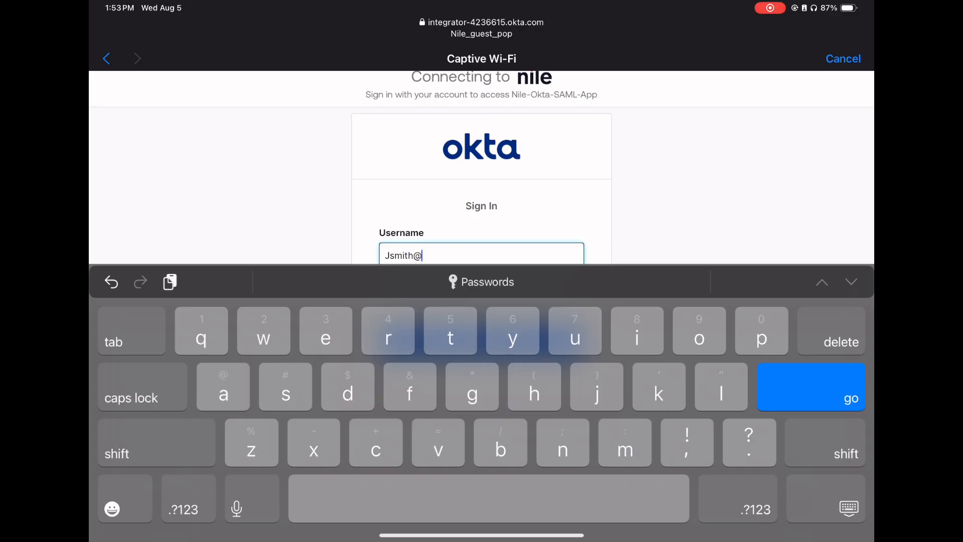
text(artof)
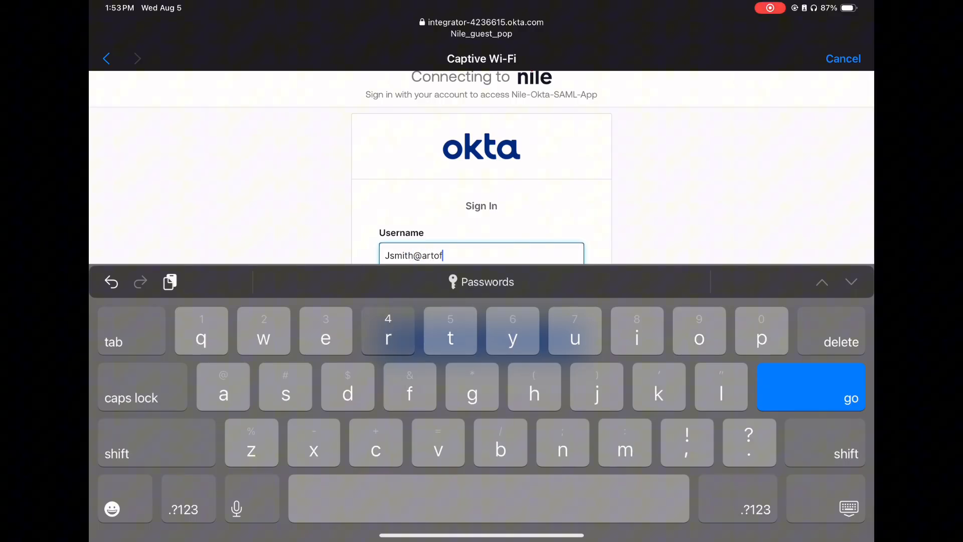
text(rf.com)
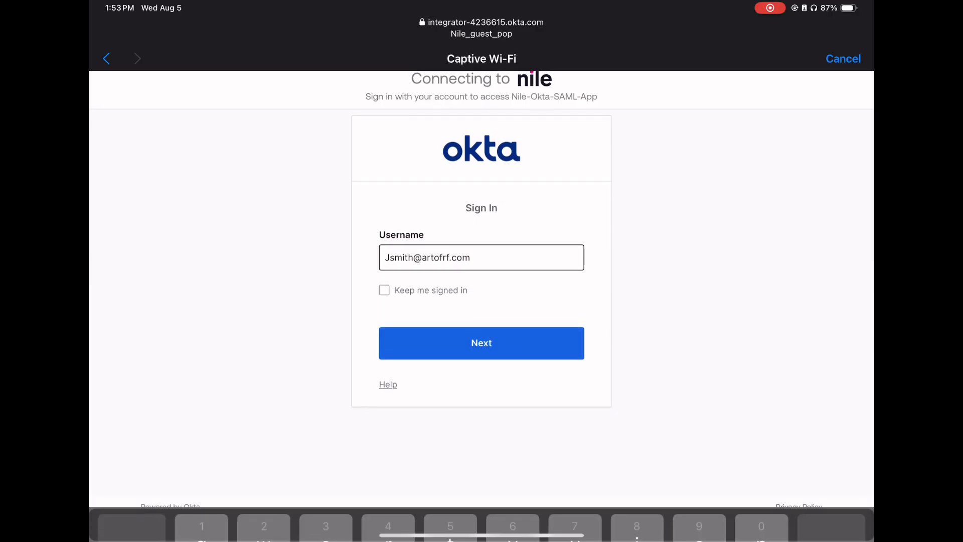
click(849, 507)
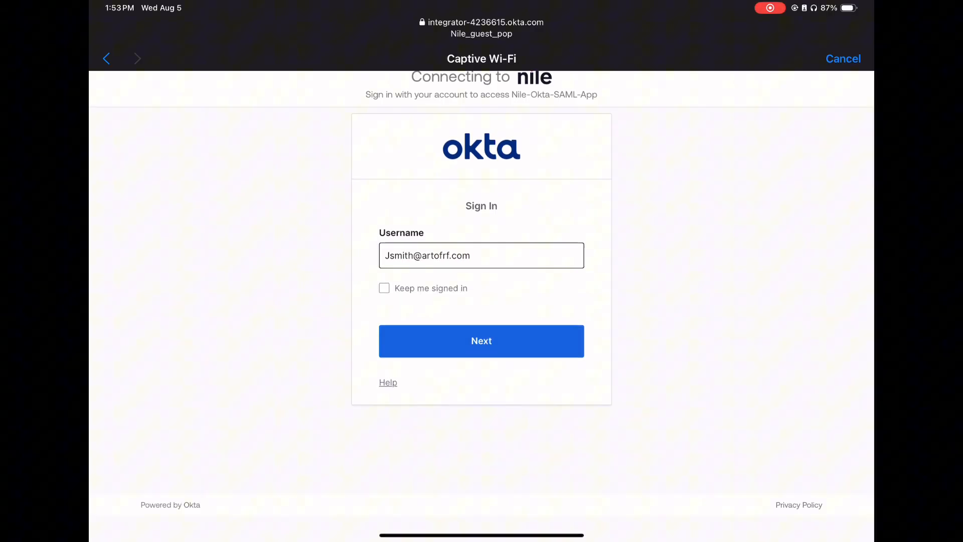
click(481, 341)
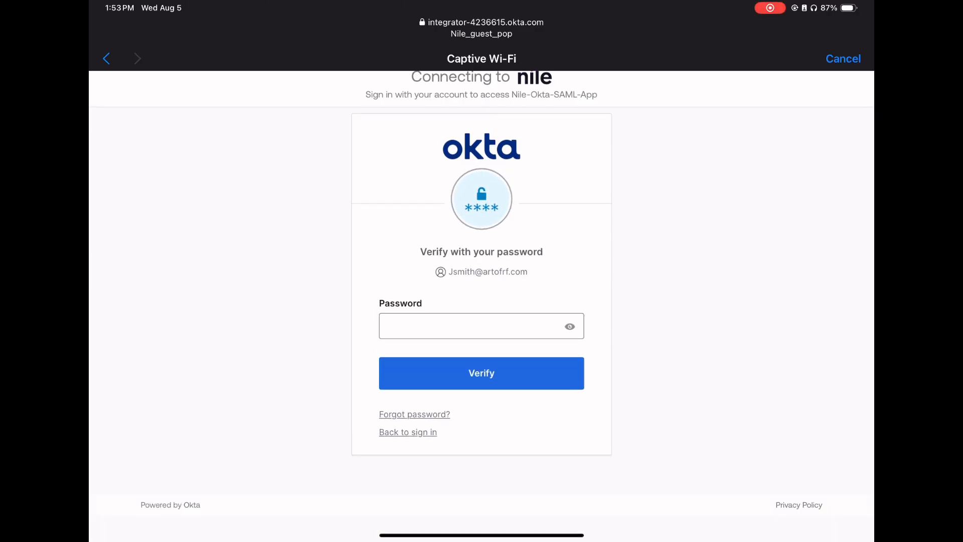
Complete the Okta sign-in with the account password, without staying signed in, and close the captive portal.
click(472, 335)
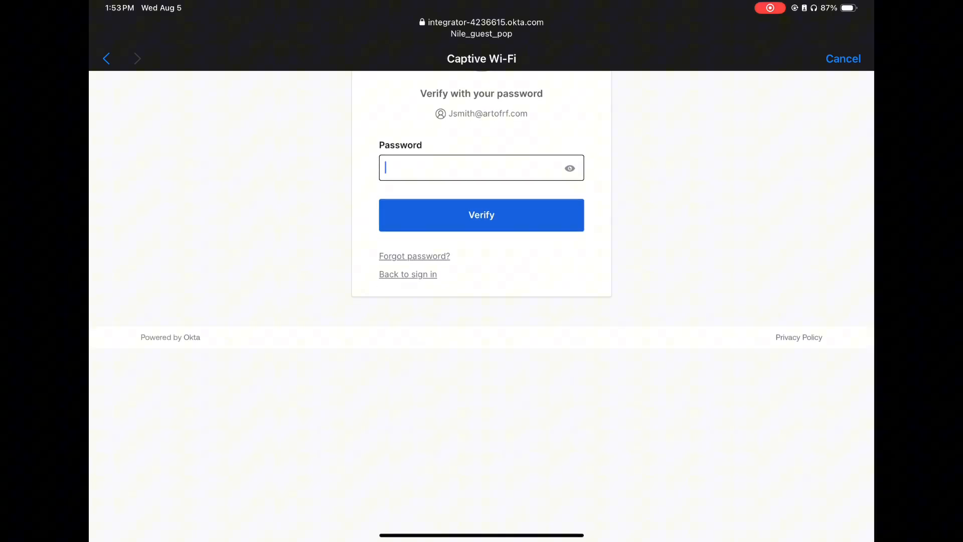
text(Passwo)
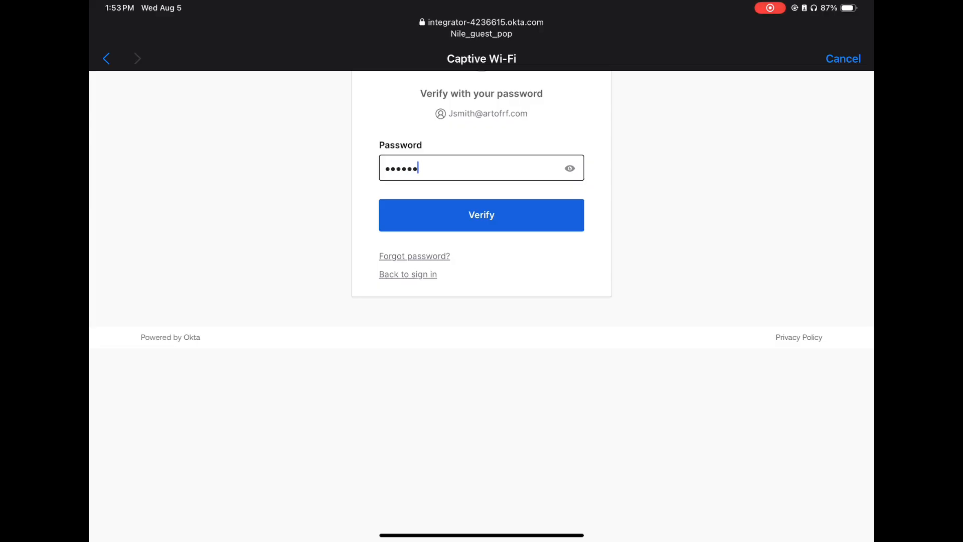
text(rd1)
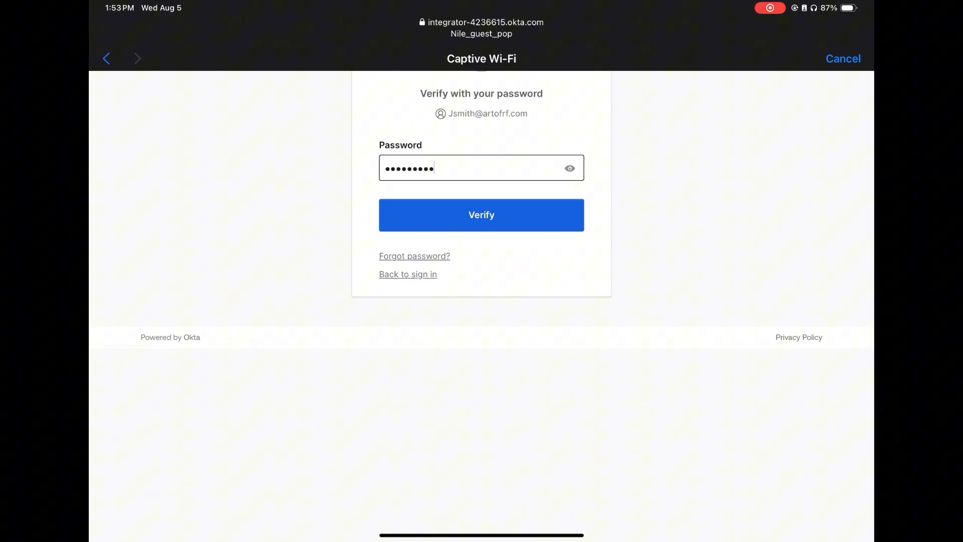
text(23)
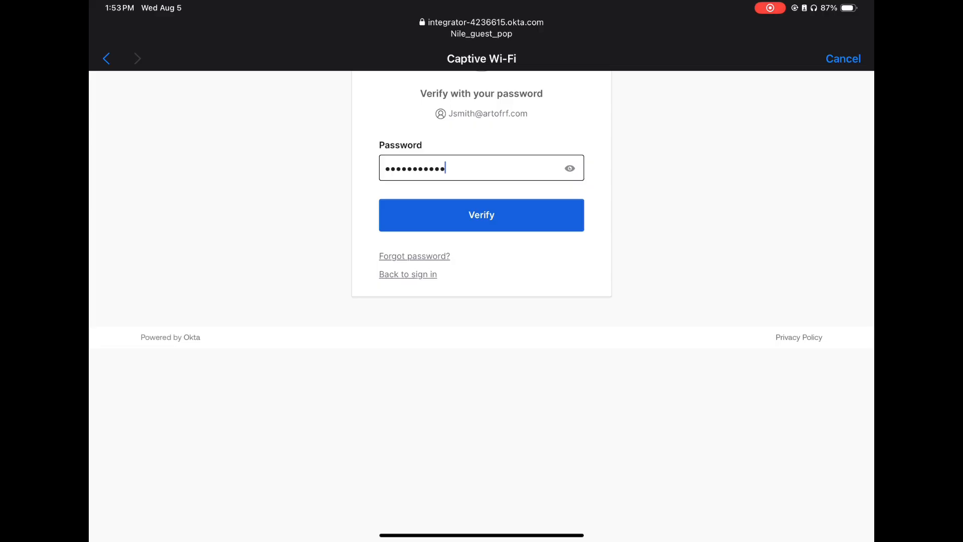
key(Return)
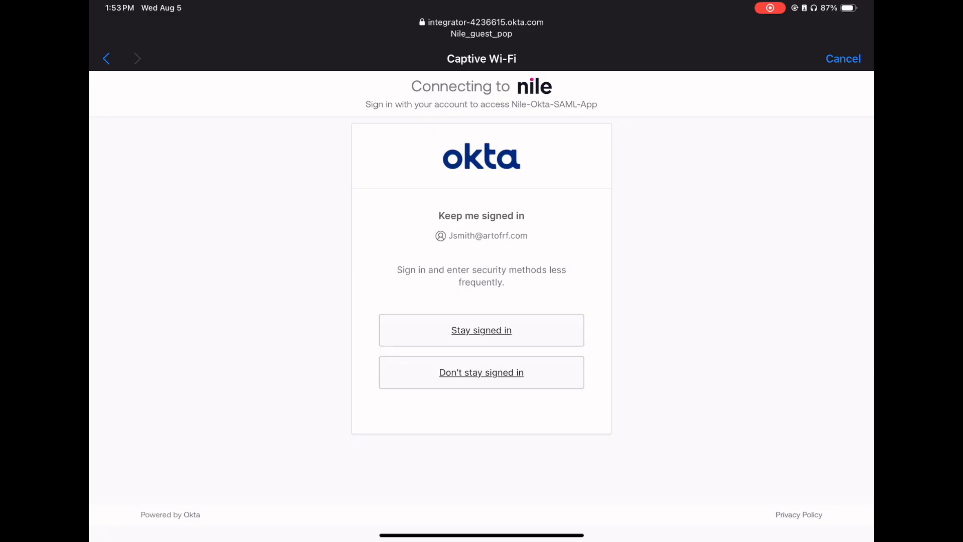
click(481, 372)
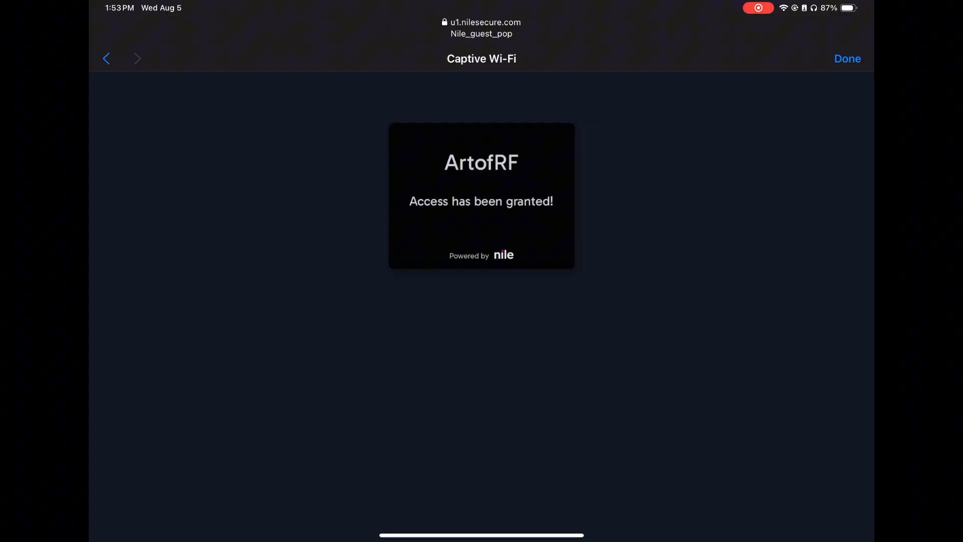
click(847, 59)
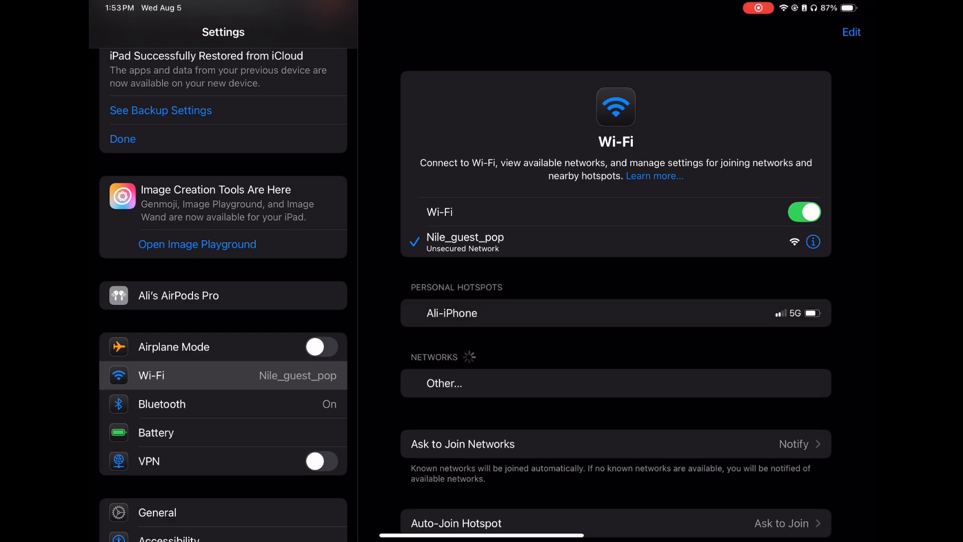
Open the Nile_guest_pop network details in the Wi-Fi settings and examine its IPv4 address, subnet mask and router.
click(441, 539)
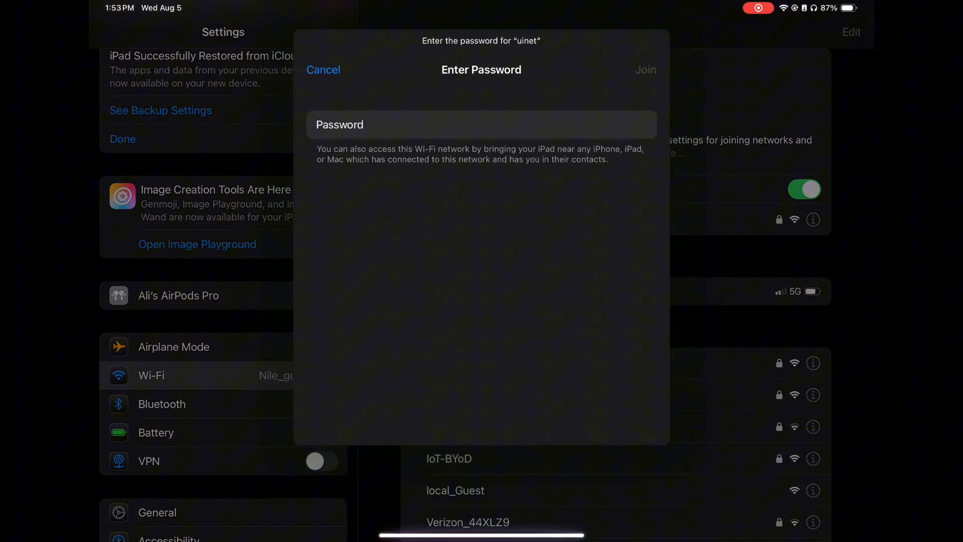
click(323, 70)
click(813, 219)
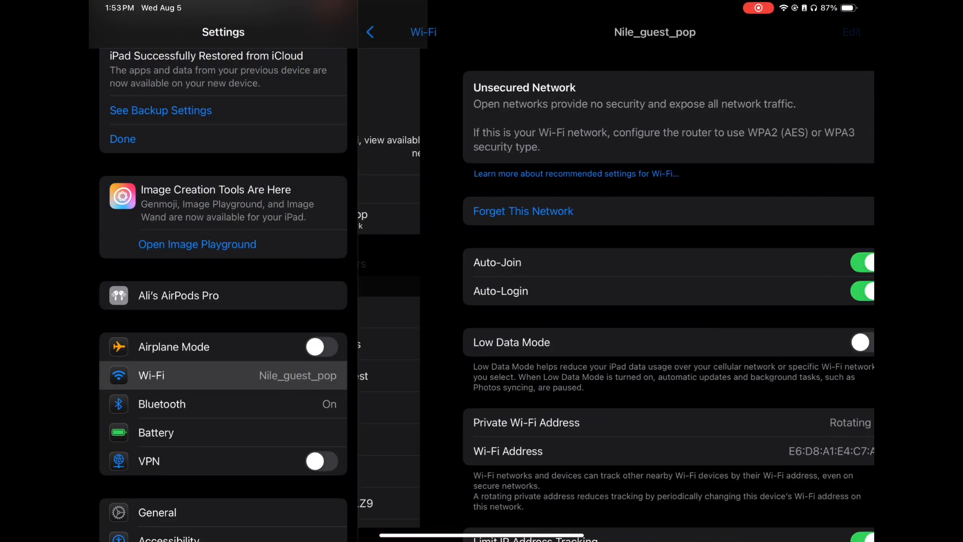
scroll(616, 301, down, 3)
scroll(616, 301, down, 4)
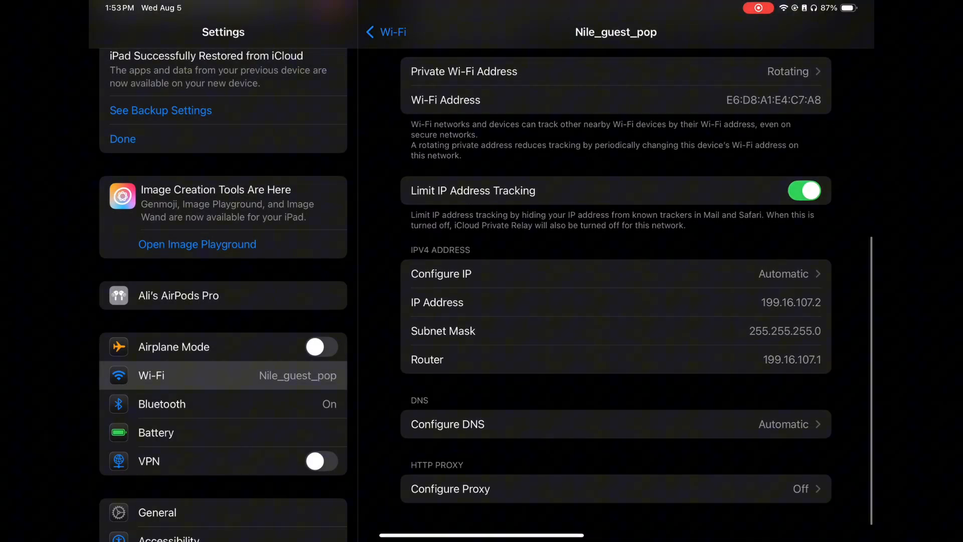